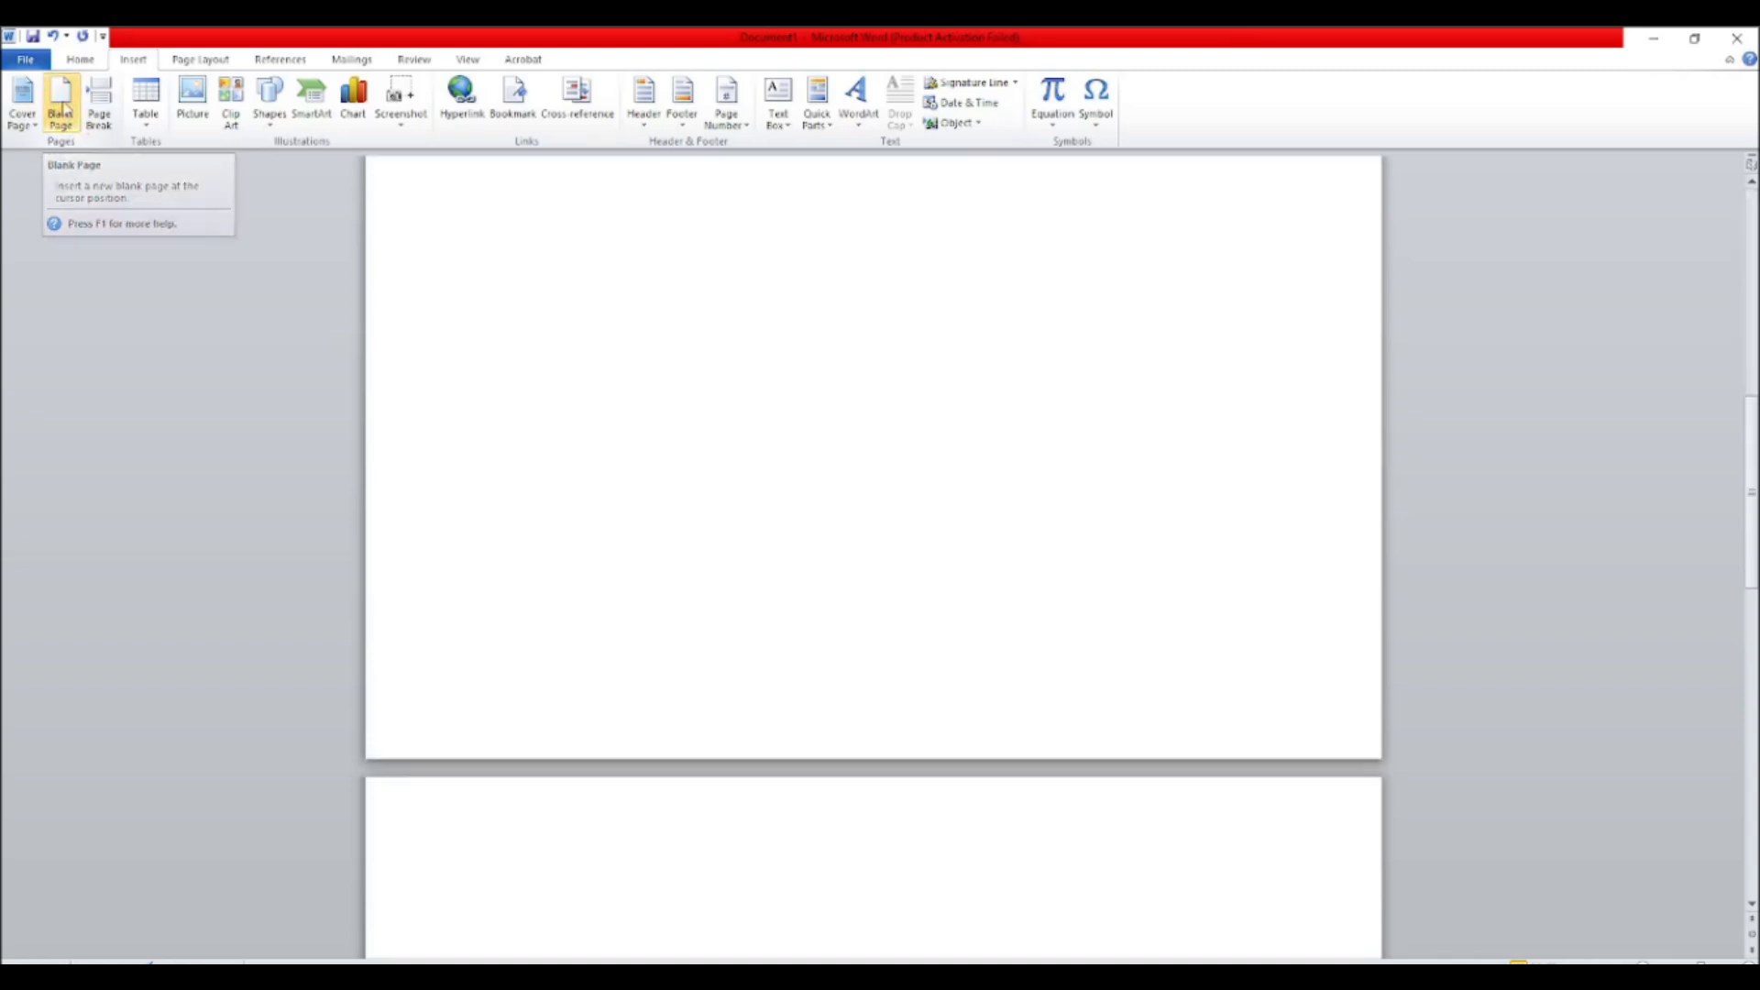
Insert a page break at the cursor position and check the document's pages
{"action": "scroll", "coordinate": [679, 399], "scroll_direction": "down", "scroll_amount": 10}
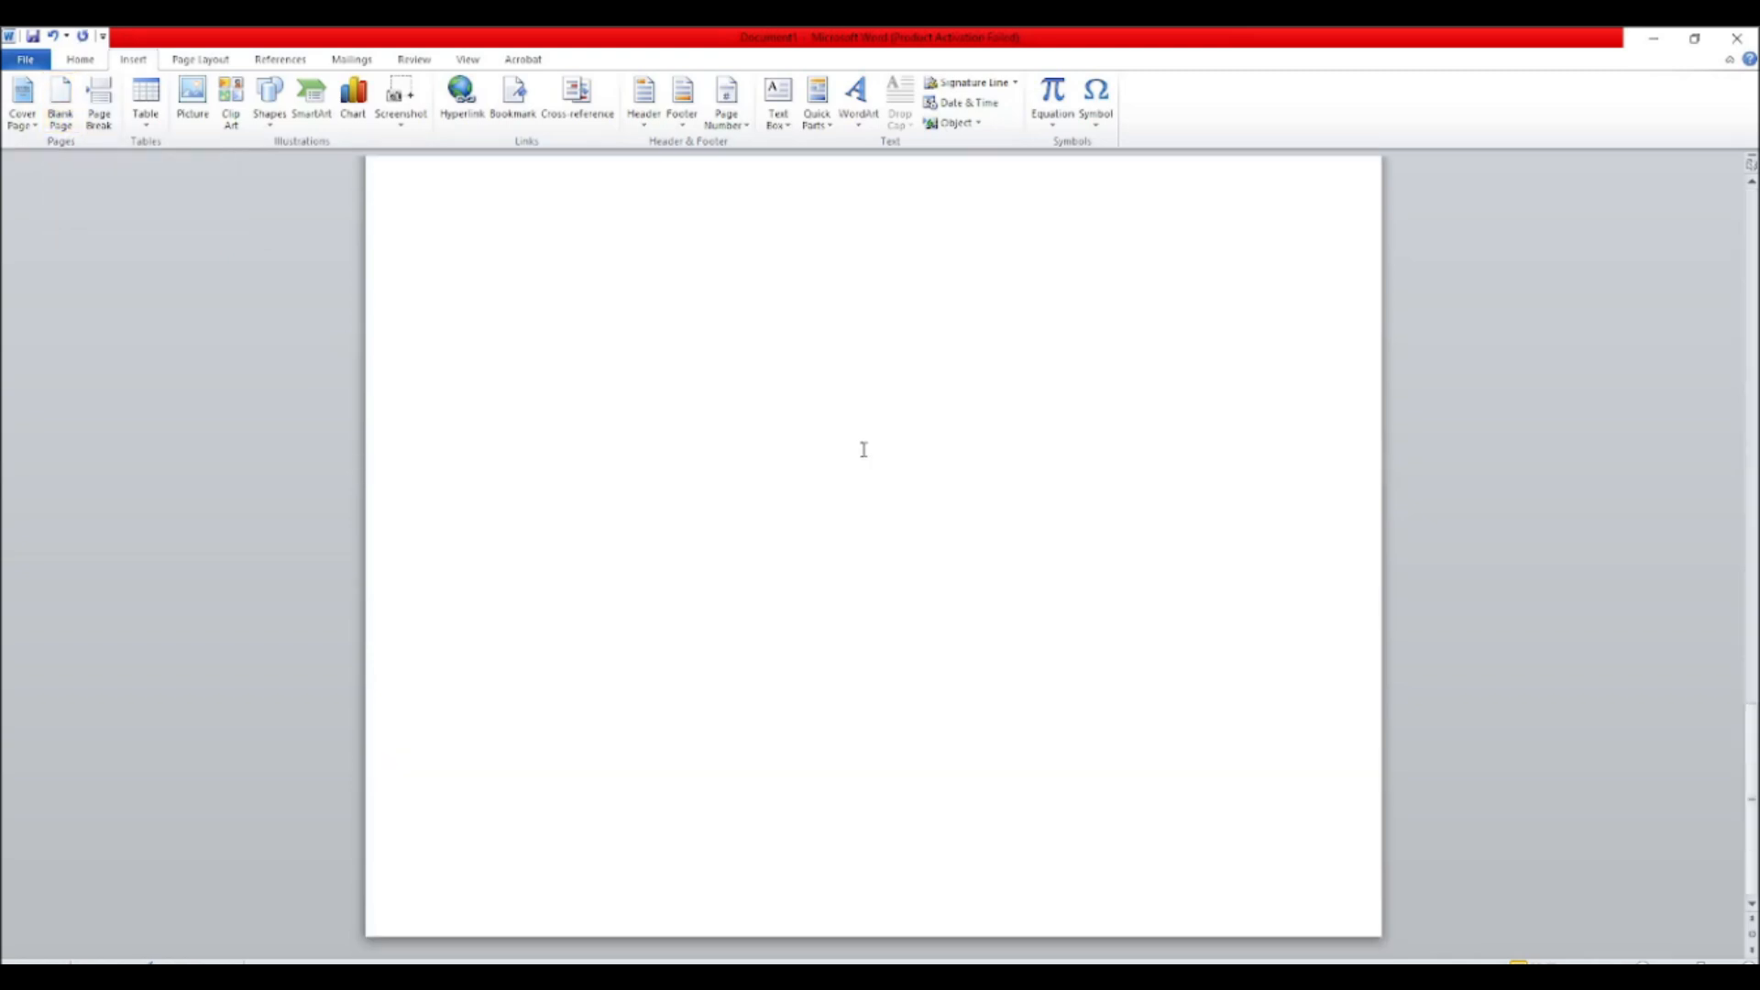
{"action": "scroll", "coordinate": [852, 446], "scroll_direction": "up", "scroll_amount": 10}
{"action": "scroll", "coordinate": [852, 447], "scroll_direction": "up", "scroll_amount": 1}
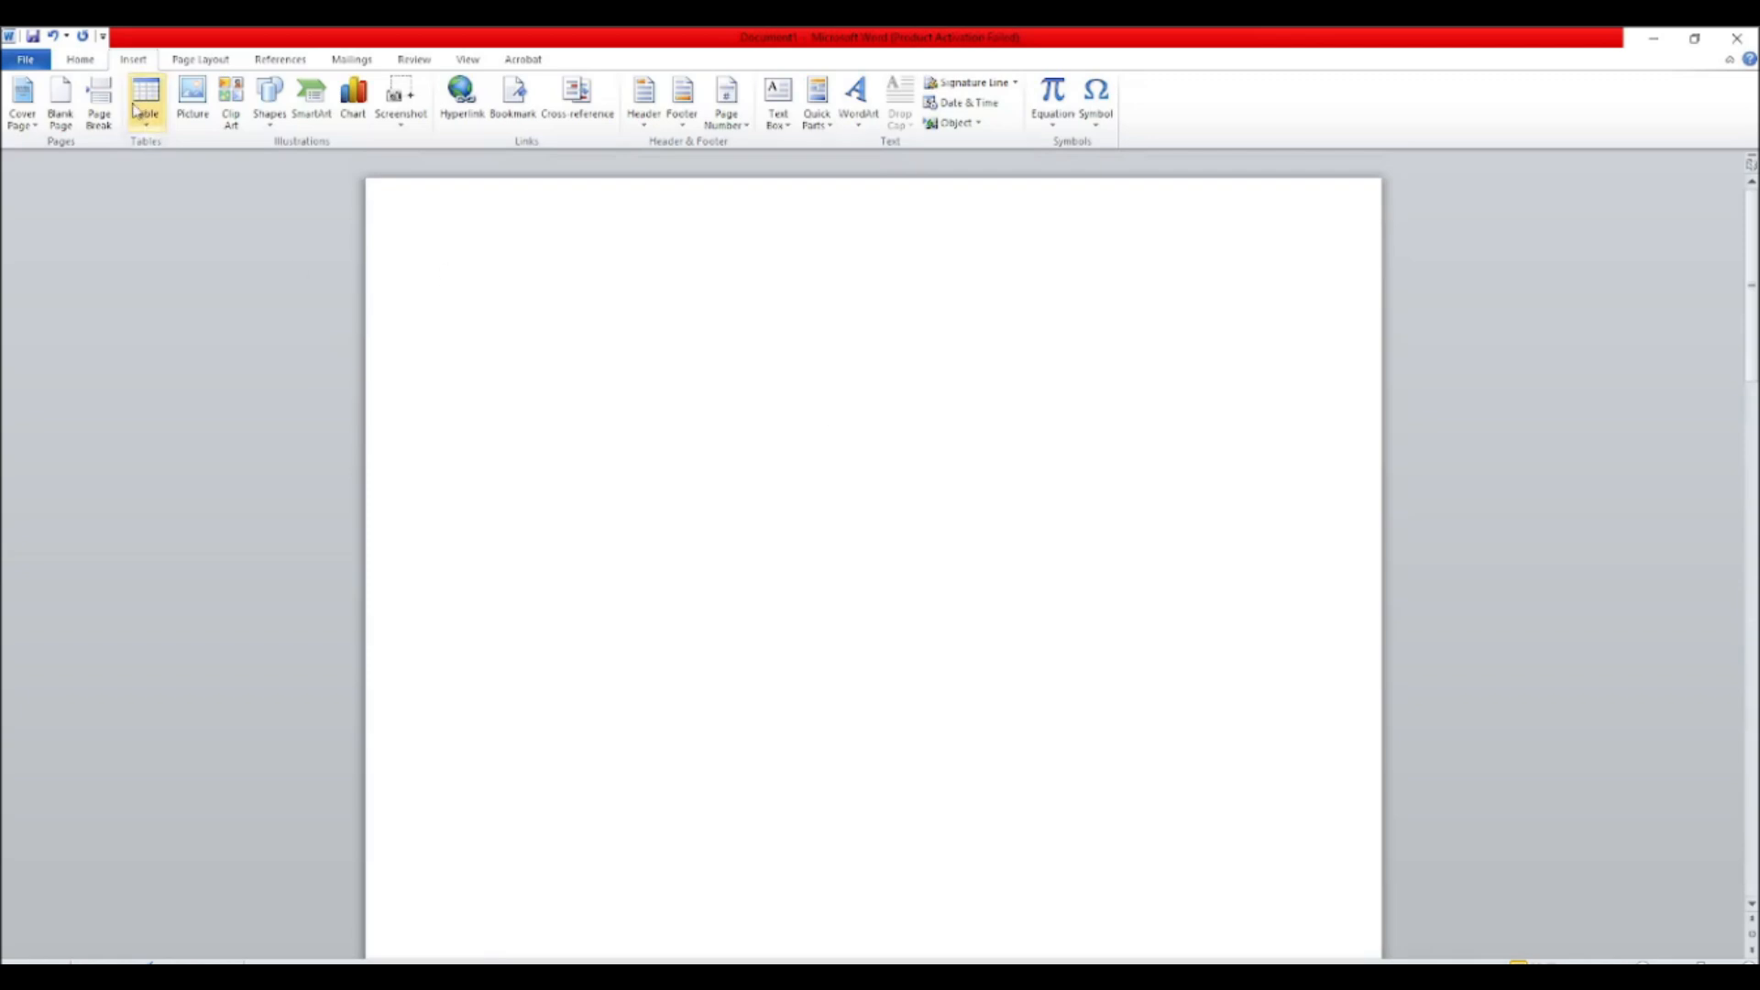
{"action": "left_click", "coordinate": [98, 107]}
{"action": "scroll", "coordinate": [755, 356], "scroll_direction": "down", "scroll_amount": 3}
{"action": "scroll", "coordinate": [752, 349], "scroll_direction": "up", "scroll_amount": 10}
{"action": "scroll", "coordinate": [752, 349], "scroll_direction": "up", "scroll_amount": 5}
{"action": "scroll", "coordinate": [749, 364], "scroll_direction": "down", "scroll_amount": 3}
{"action": "scroll", "coordinate": [750, 365], "scroll_direction": "up", "scroll_amount": 5}
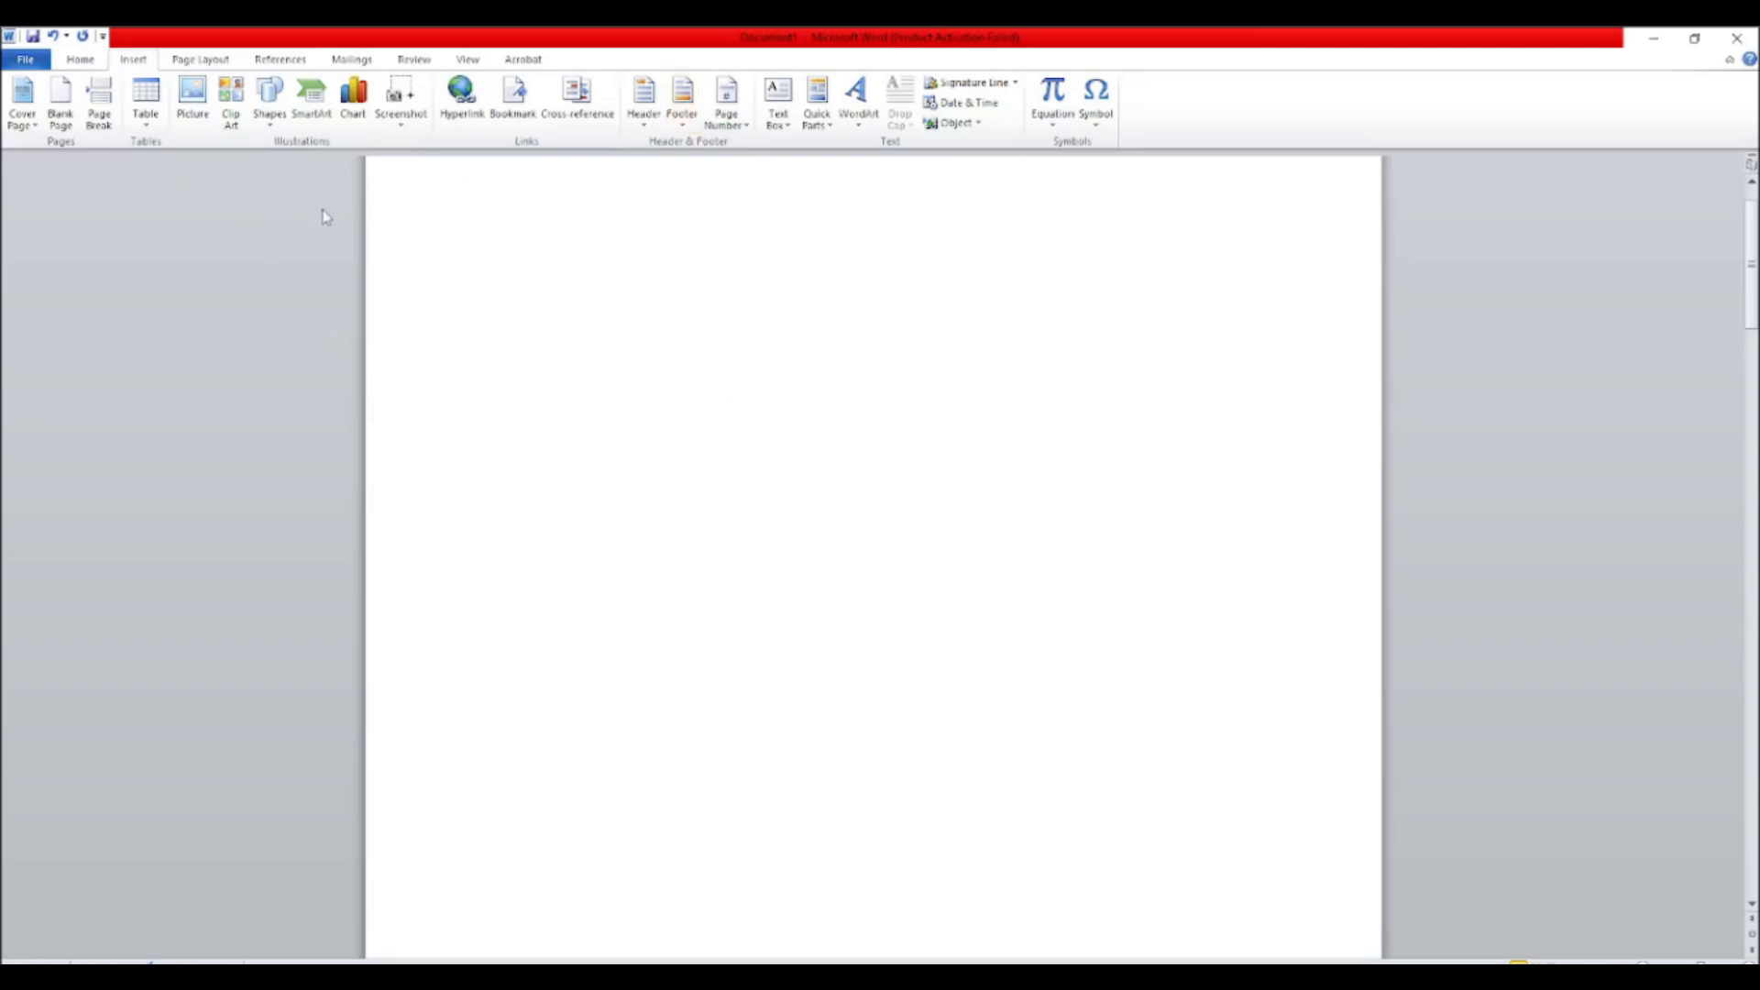
{"action": "scroll", "coordinate": [321, 214], "scroll_direction": "up", "scroll_amount": 1}
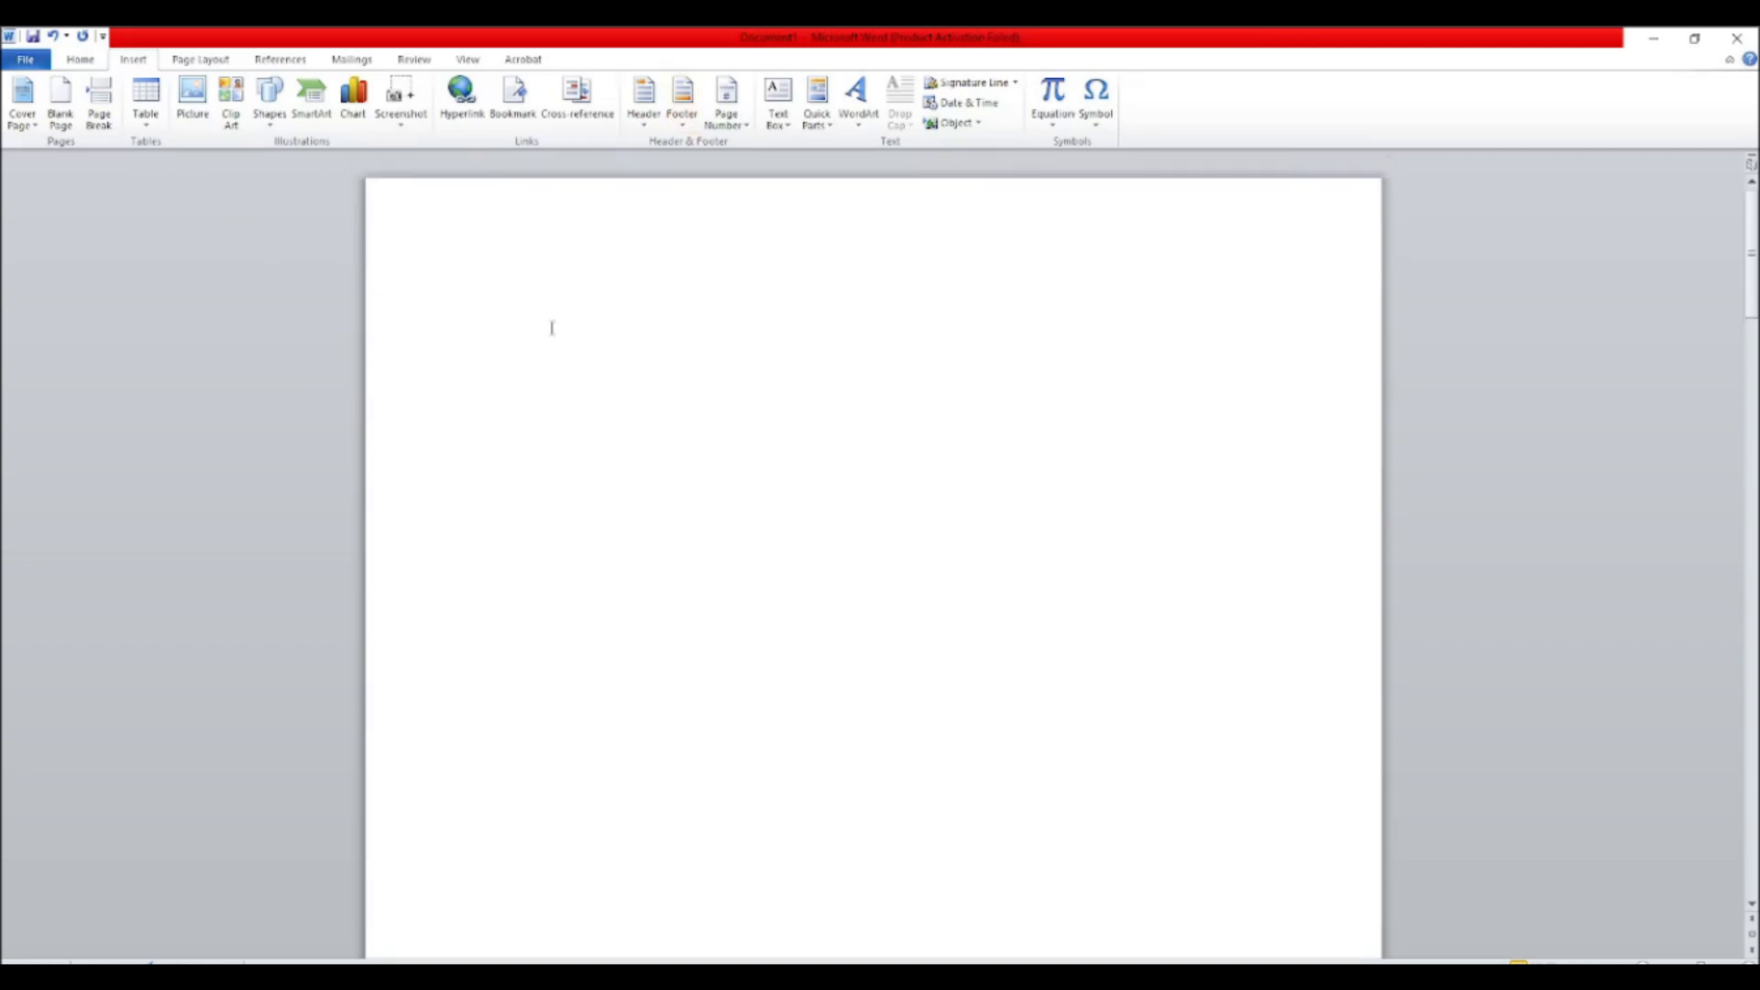
Insert a table with six columns and seven rows on the first page, and undo the insertion
{"action": "left_click", "coordinate": [151, 110]}
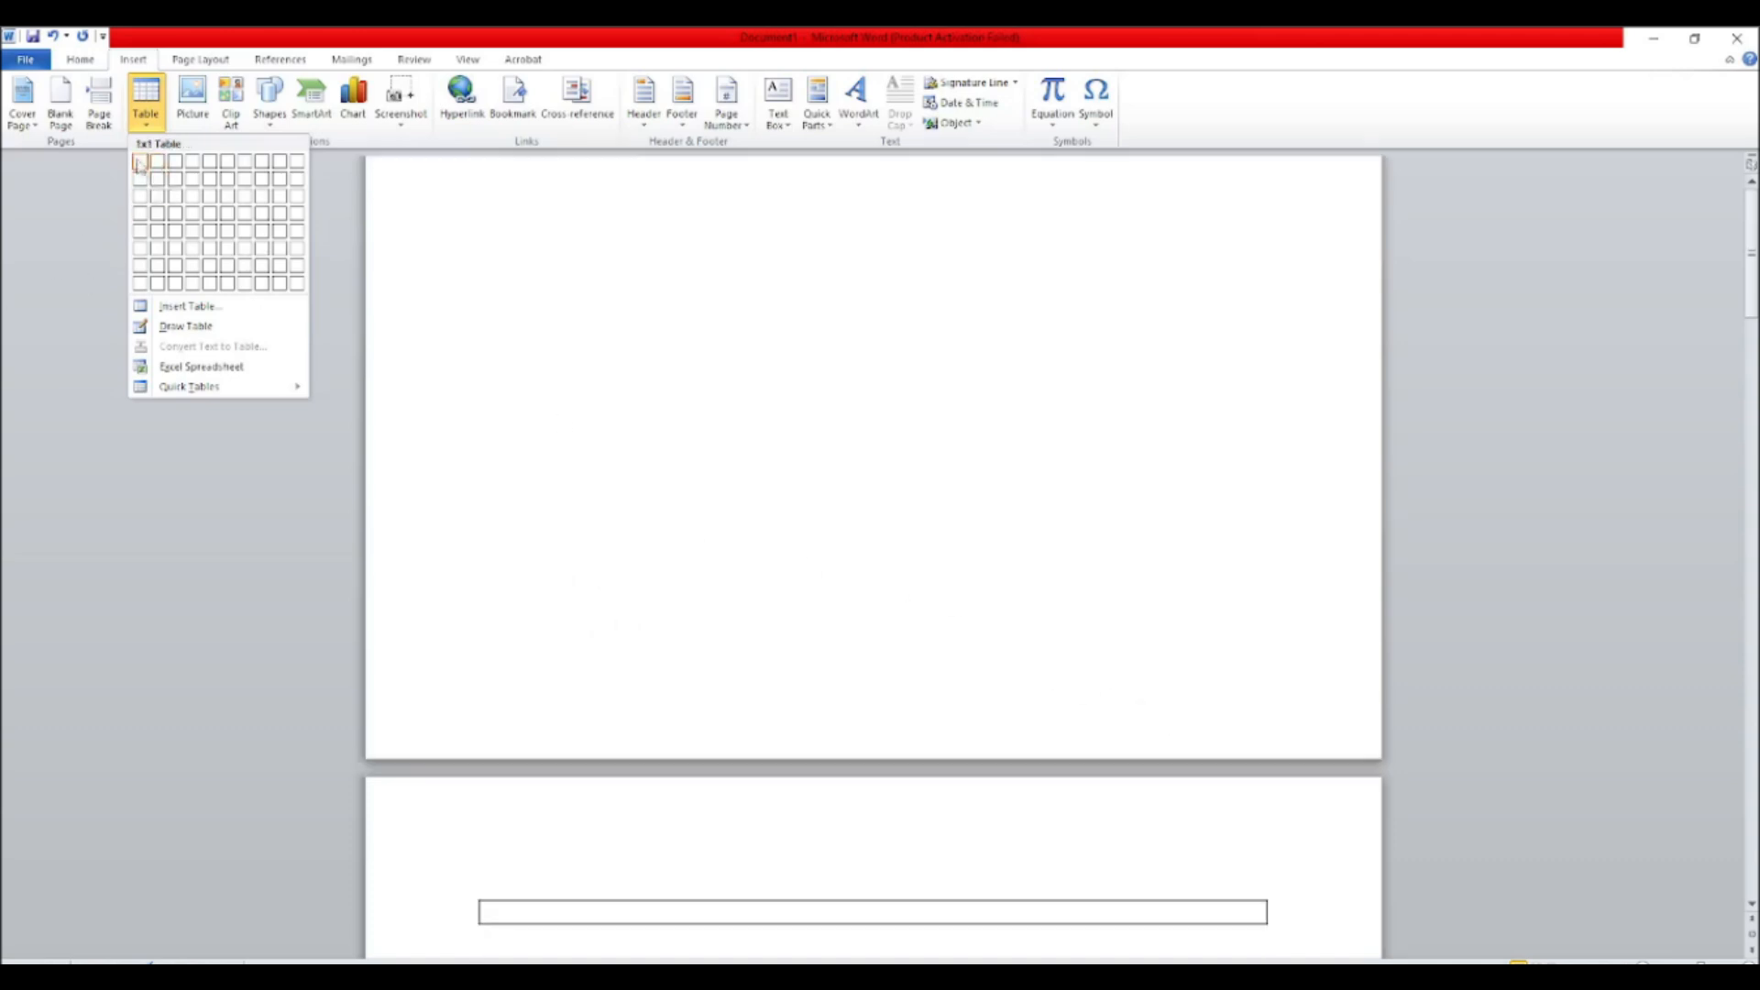
{"action": "left_click", "coordinate": [507, 261]}
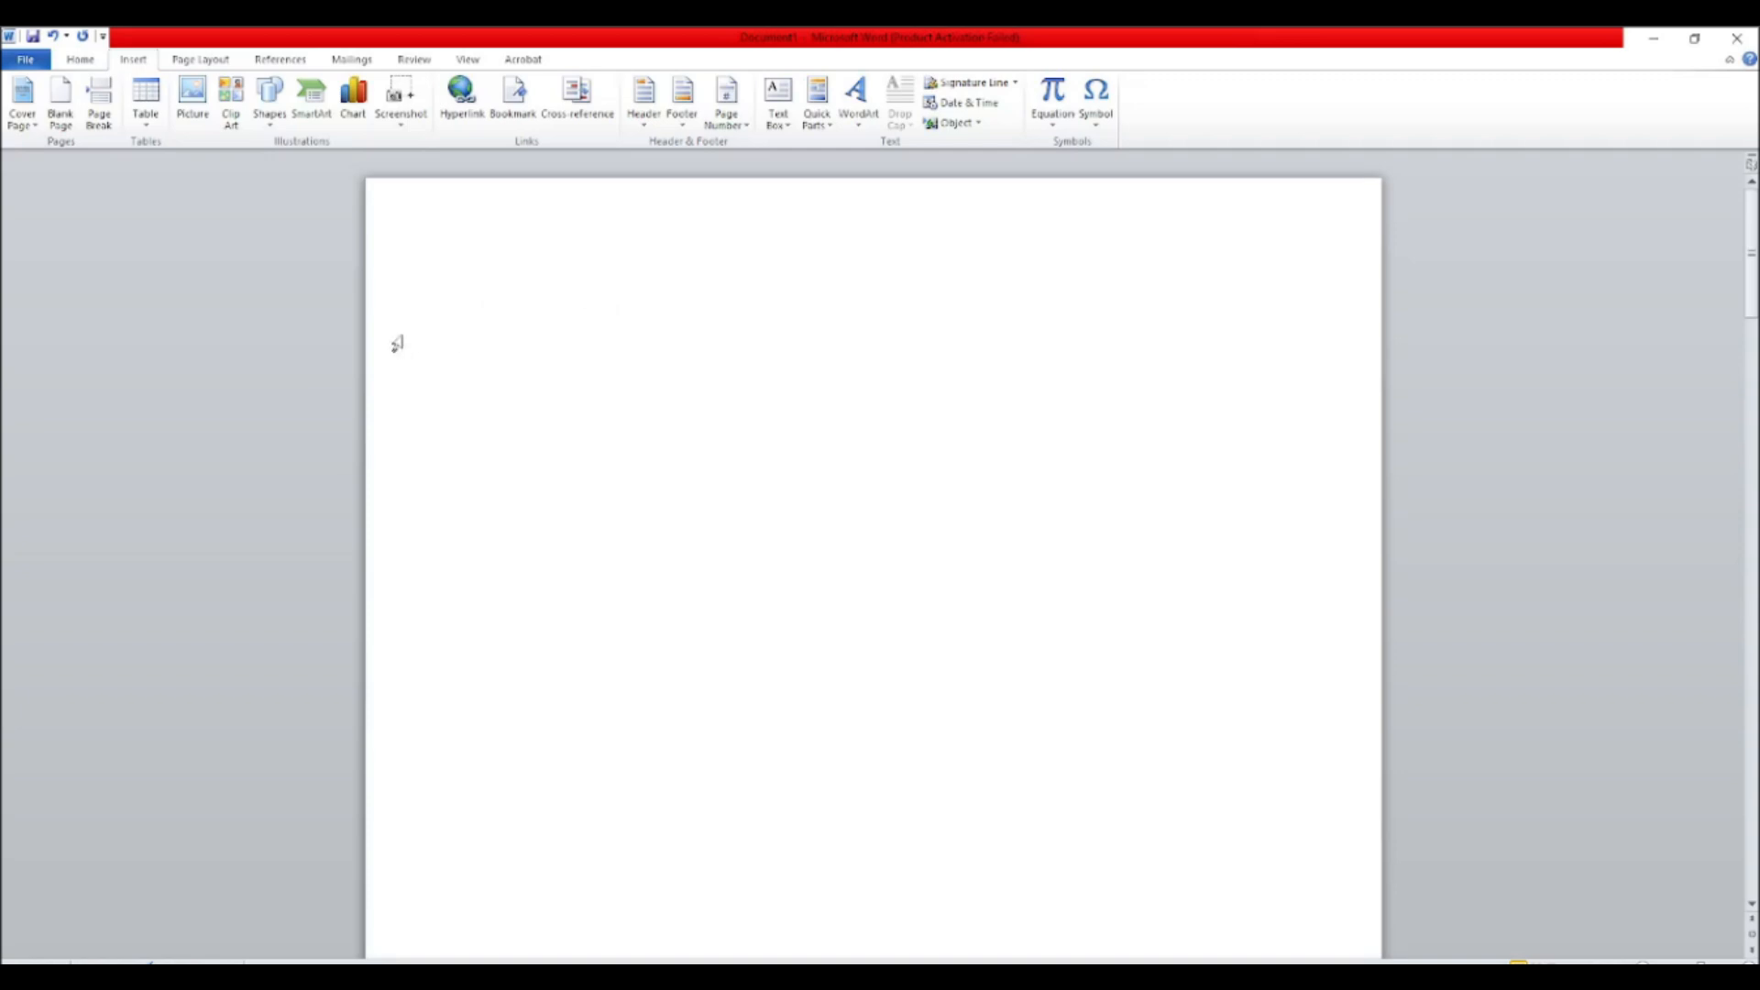
{"action": "left_click", "coordinate": [152, 103]}
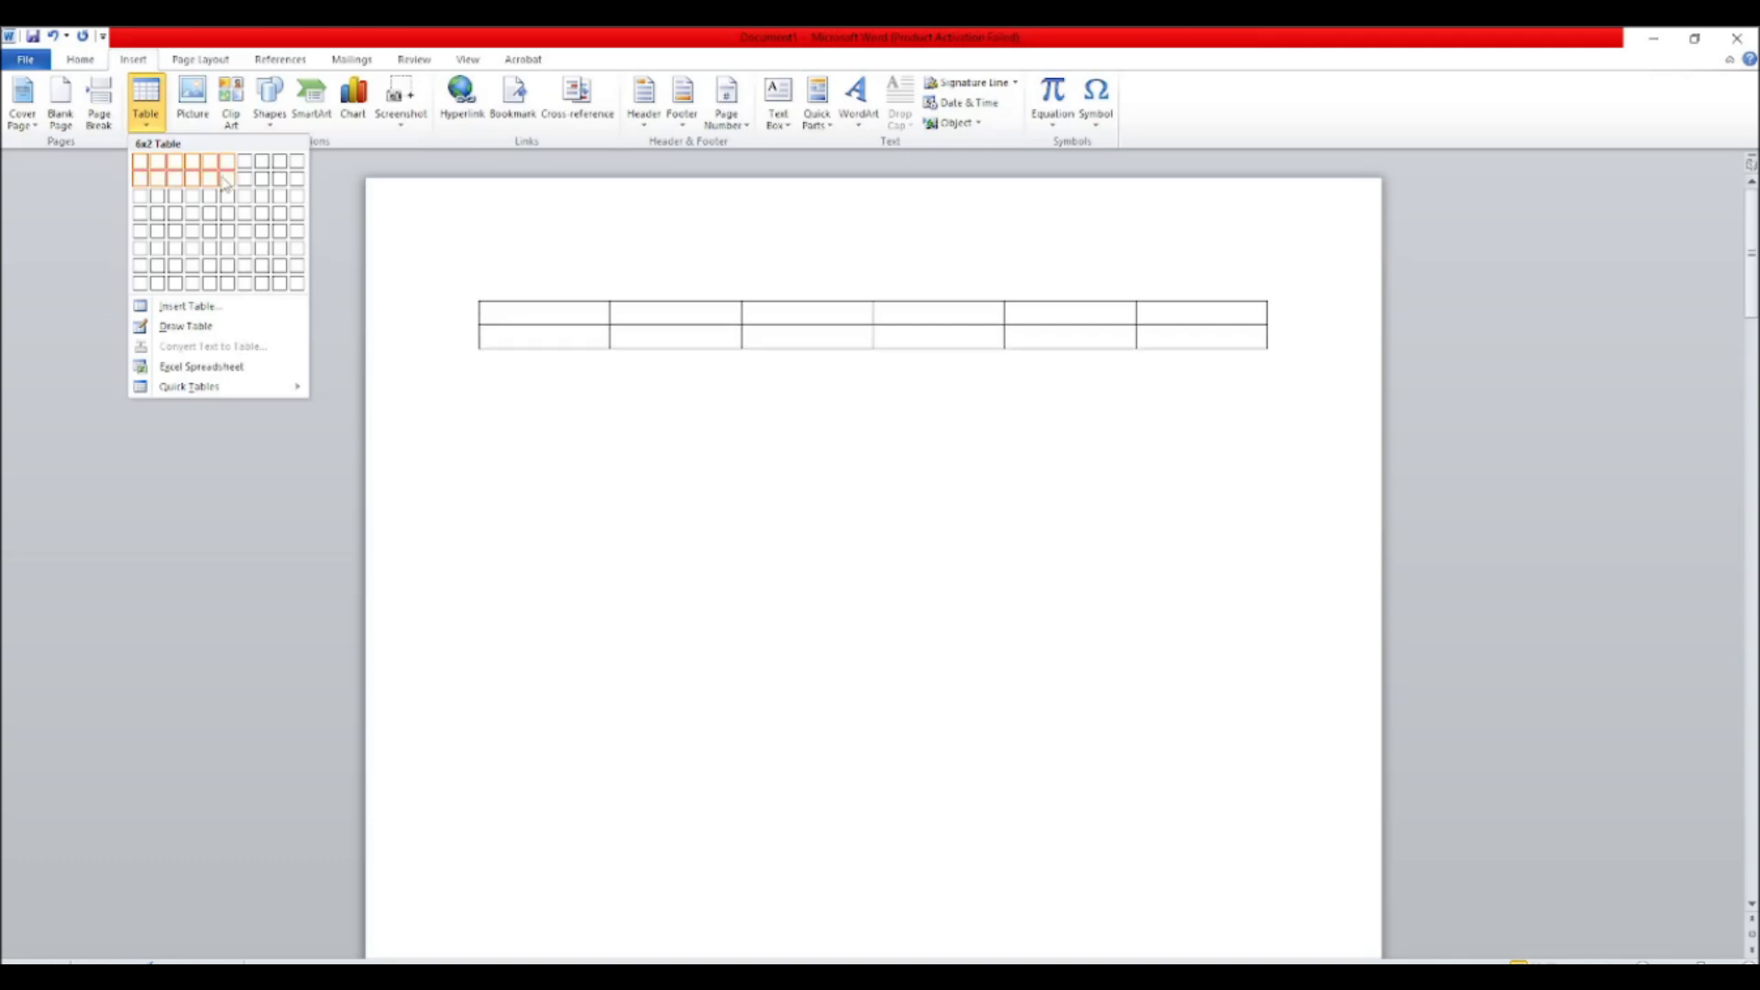
{"action": "left_click", "coordinate": [231, 273]}
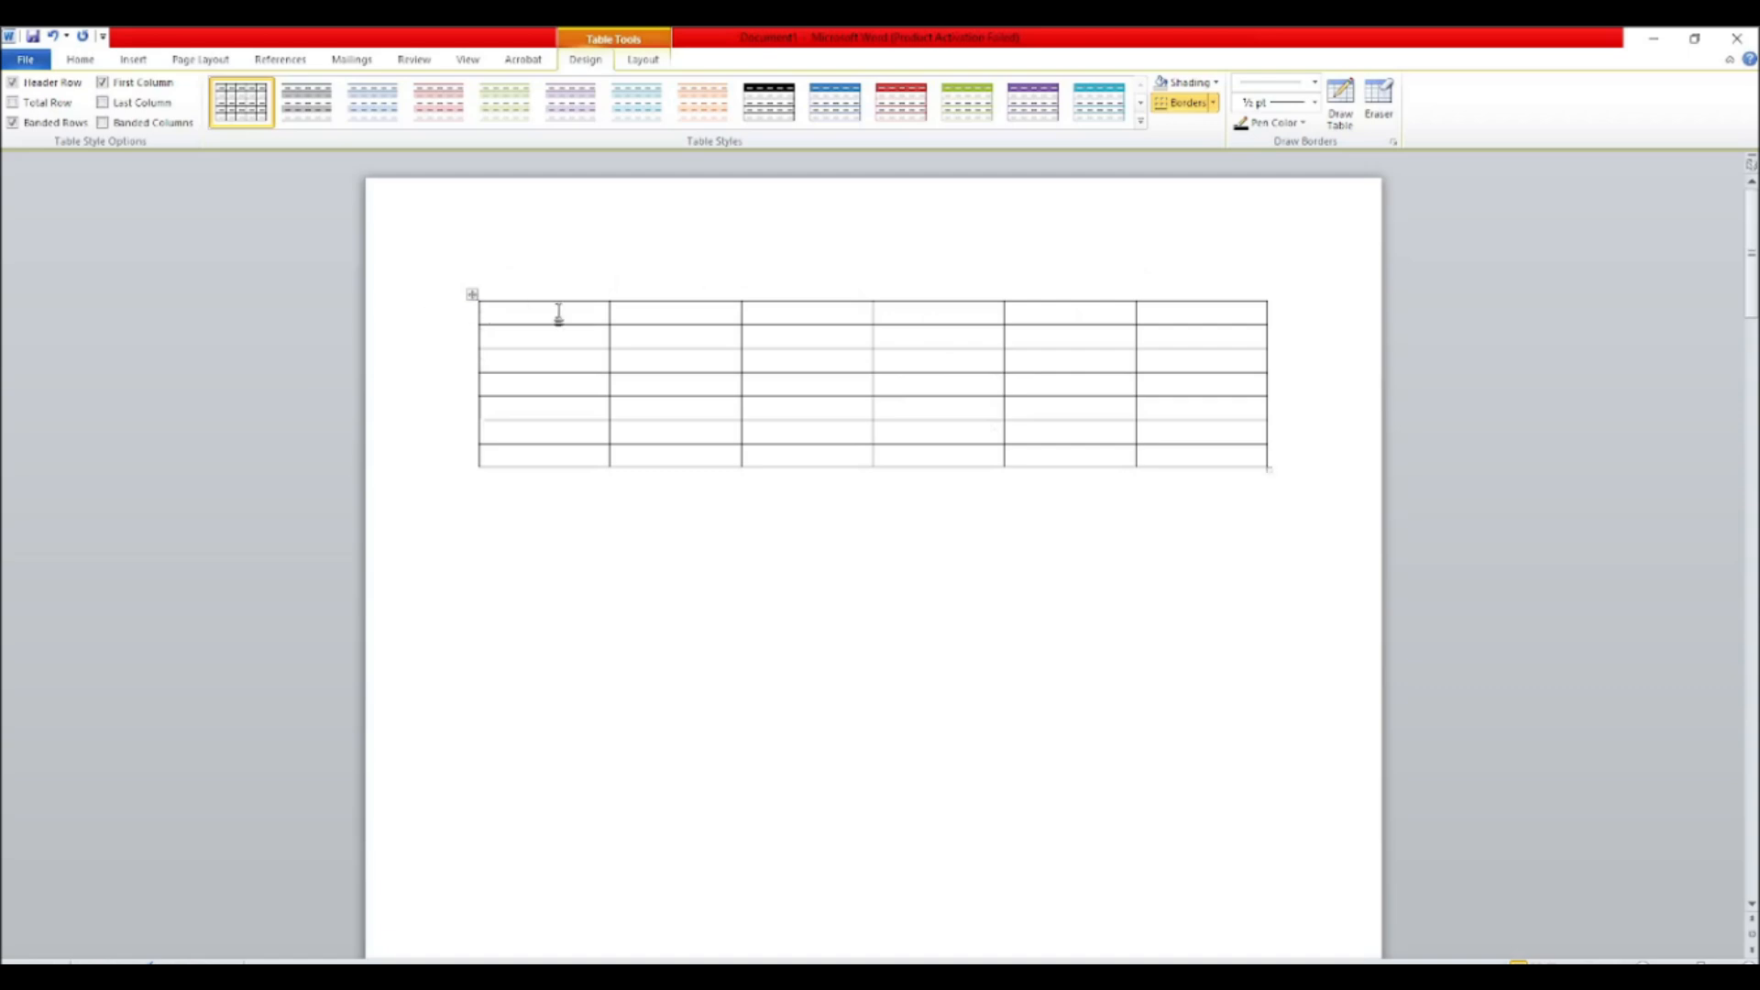
{"action": "left_click", "coordinate": [53, 37]}
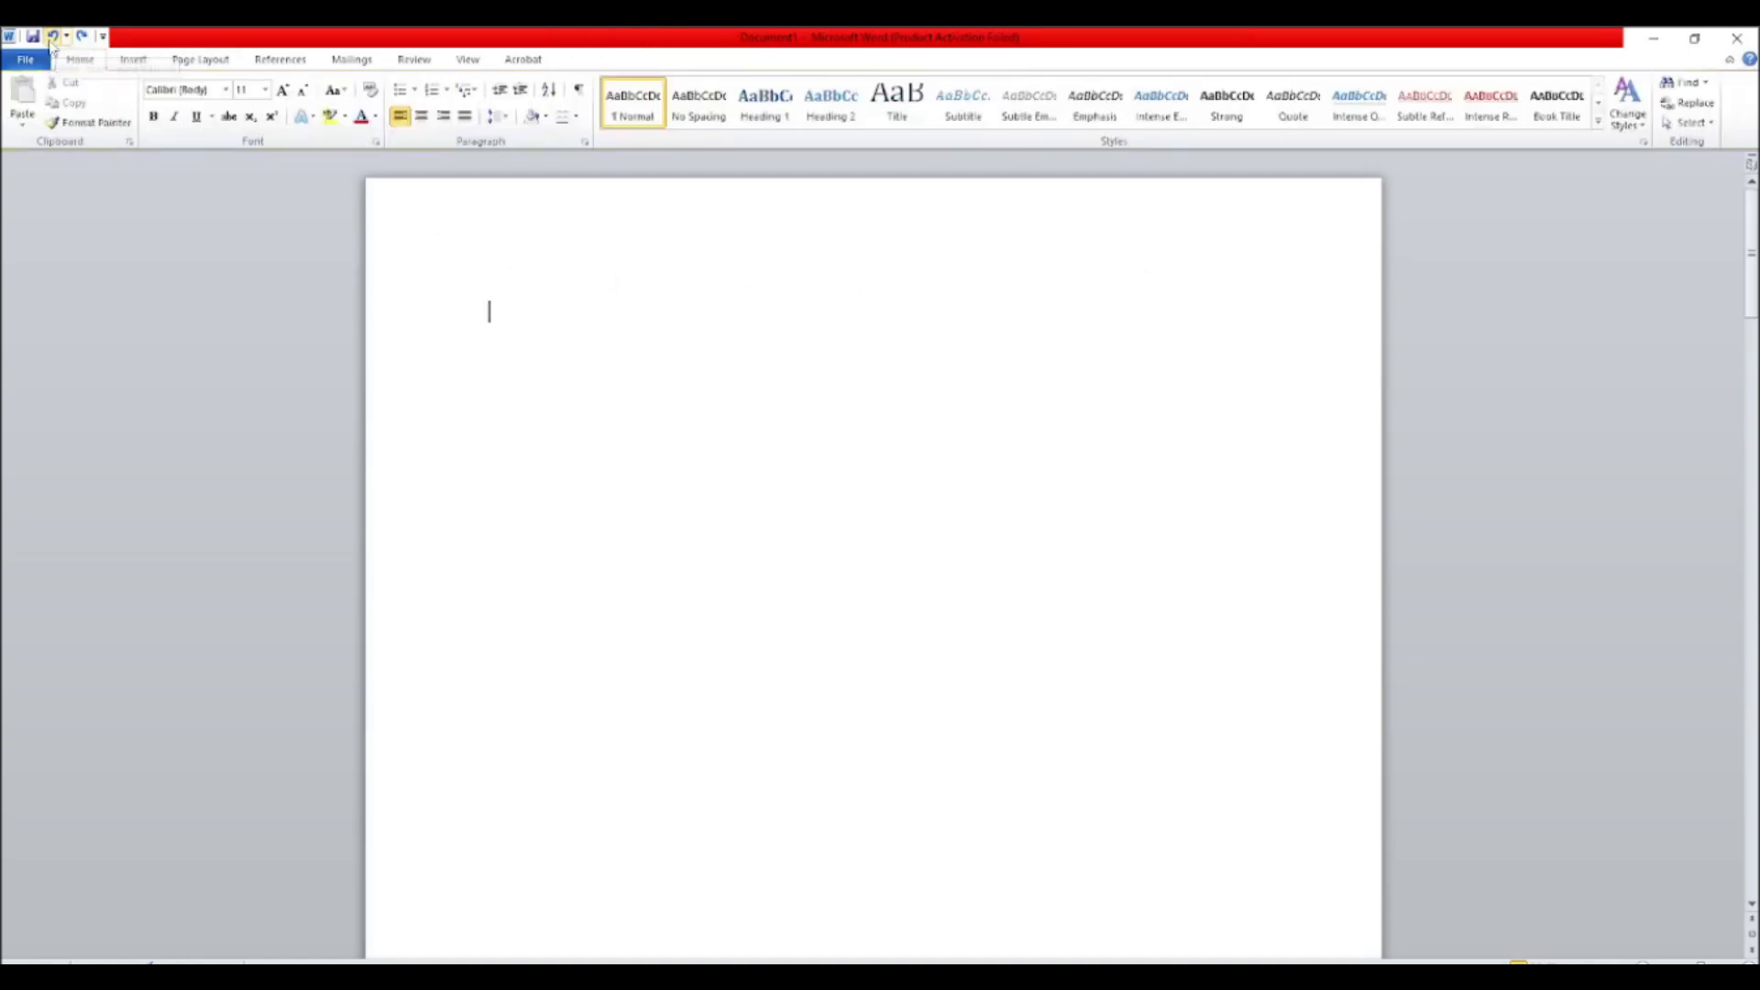
Insert picture 16 from the 99 Most Amazing Collection wallpaper folder in Pictures
{"action": "left_click", "coordinate": [138, 62]}
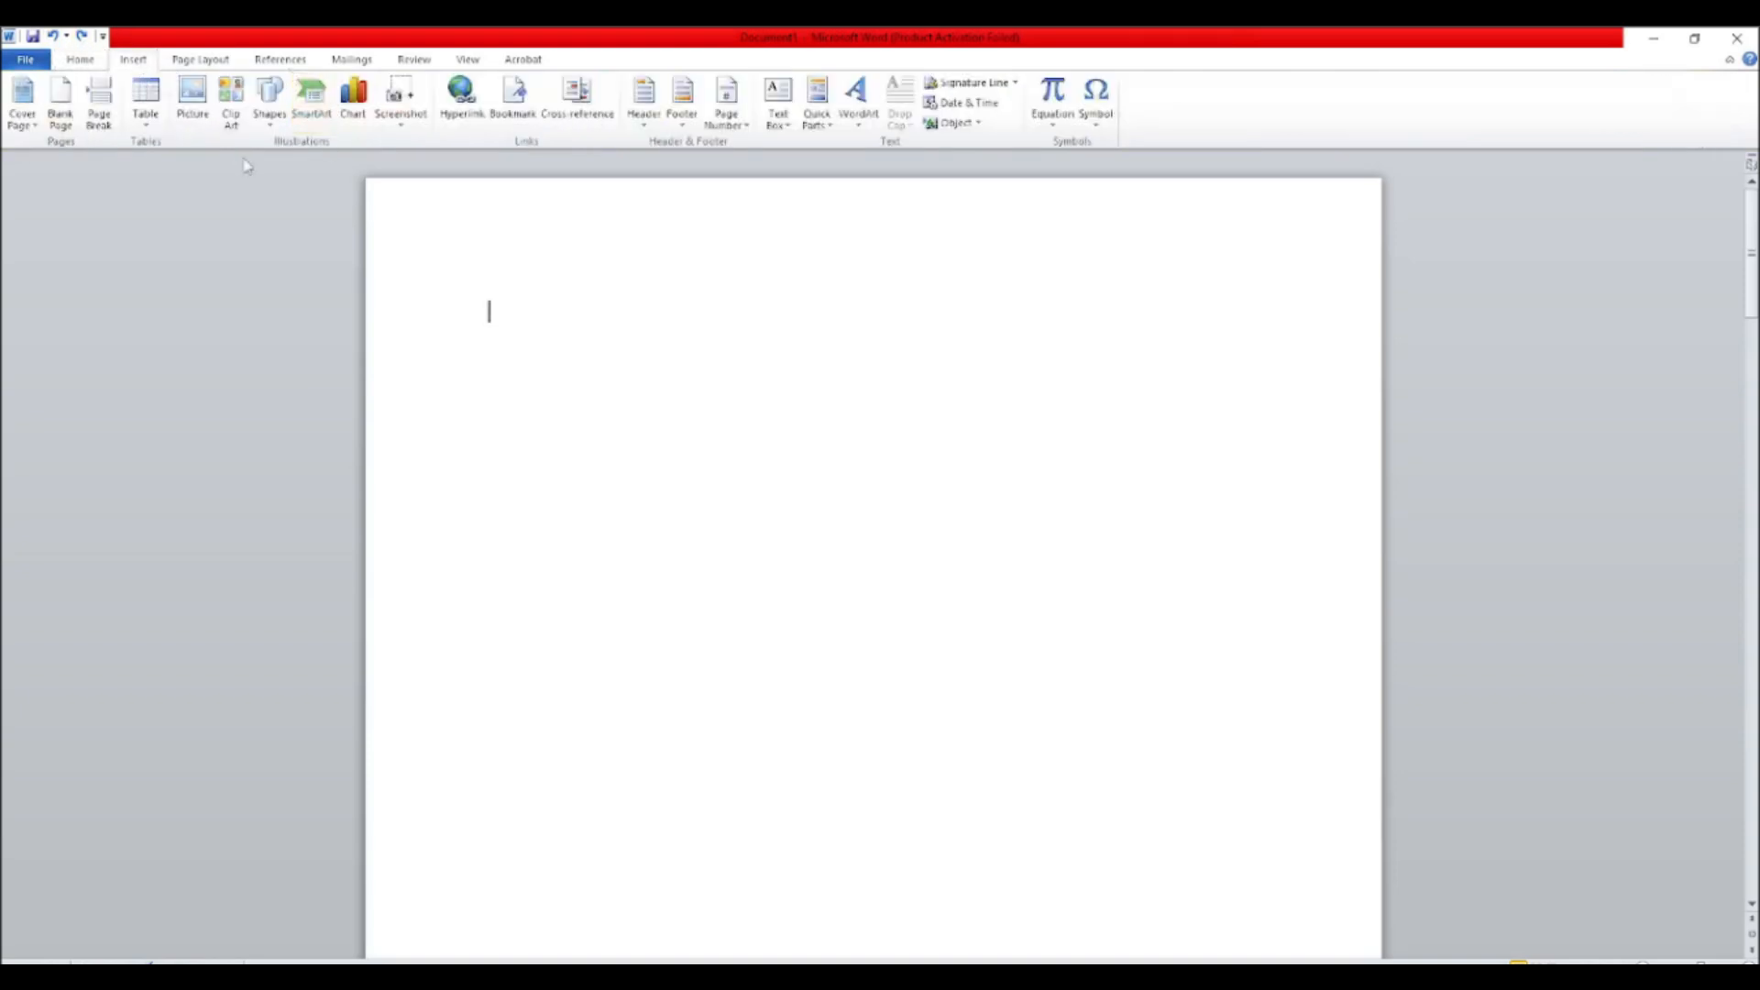
{"action": "left_click", "coordinate": [200, 114]}
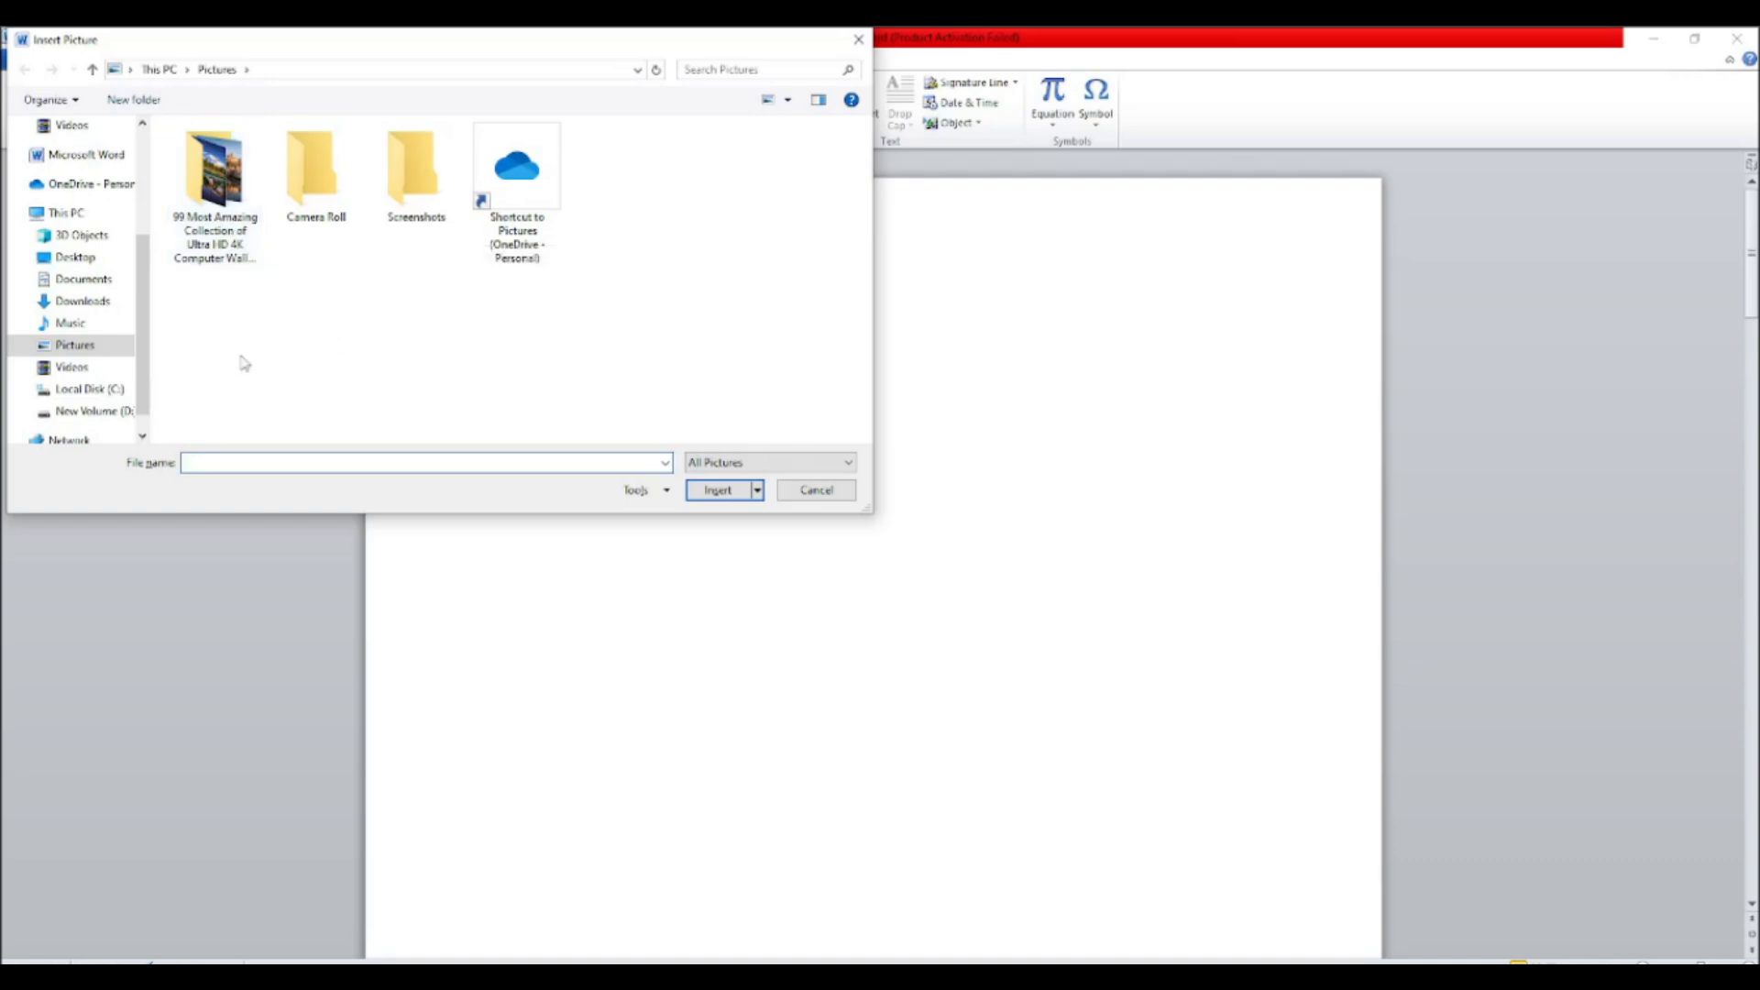
{"action": "double_click", "coordinate": [213, 195]}
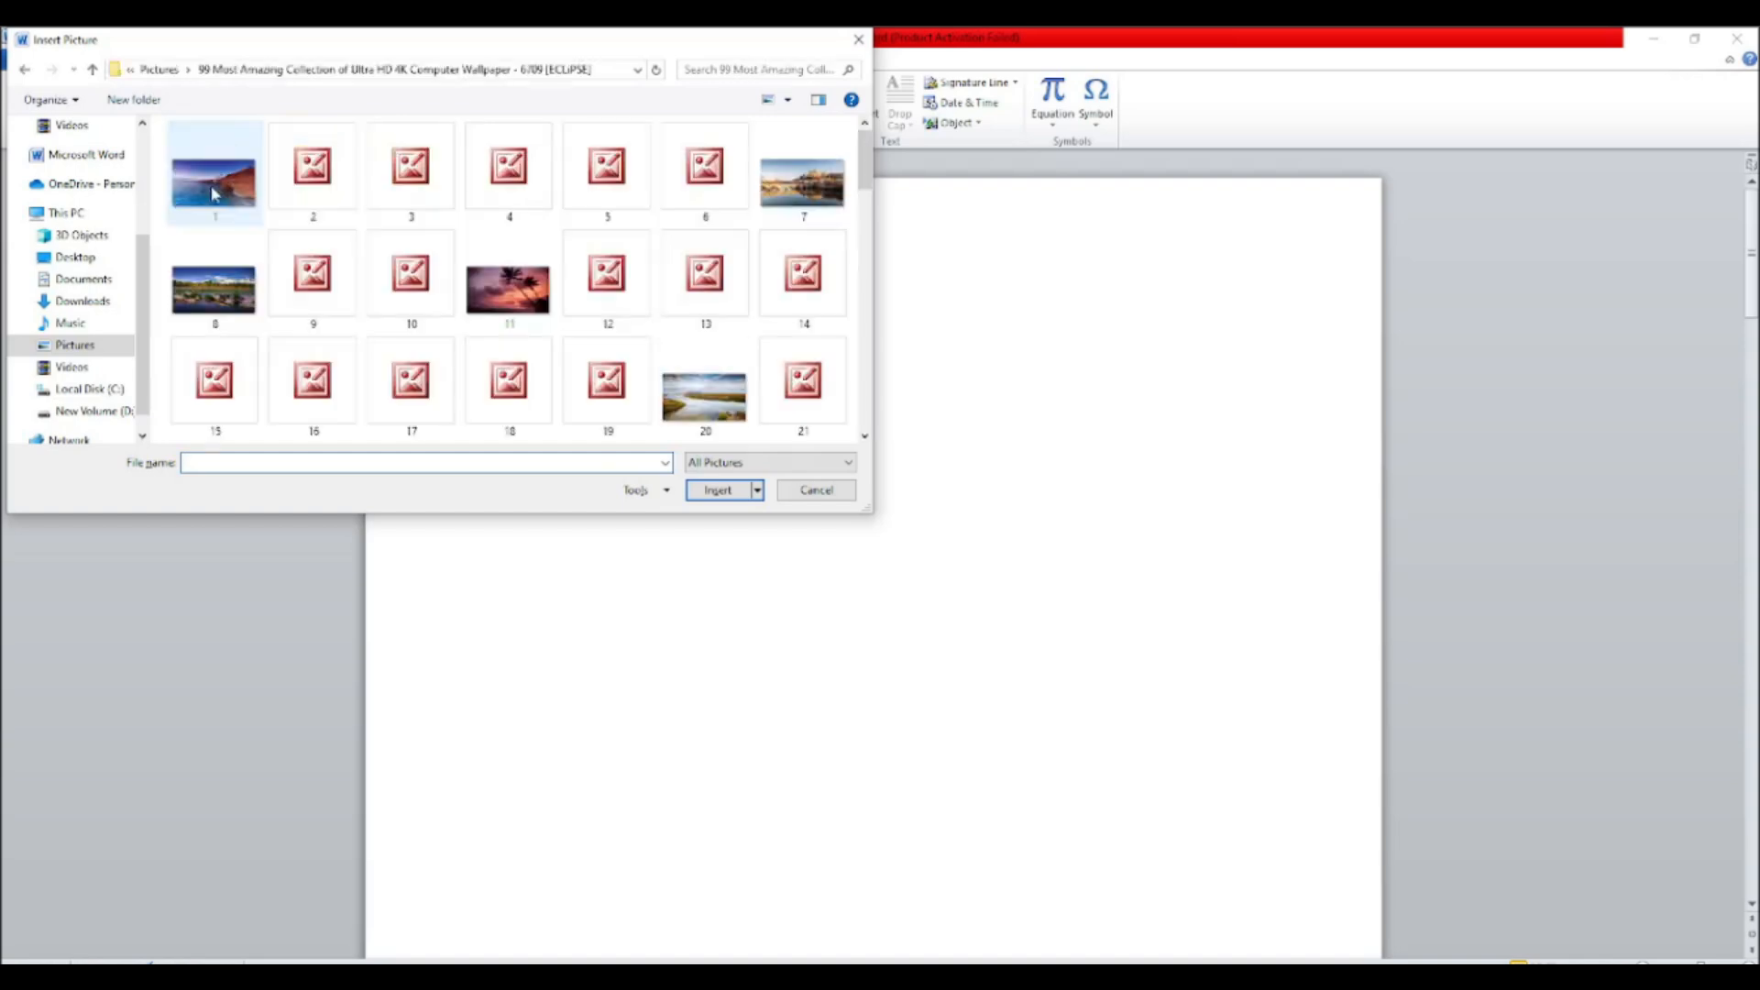
{"action": "left_click", "coordinate": [334, 399]}
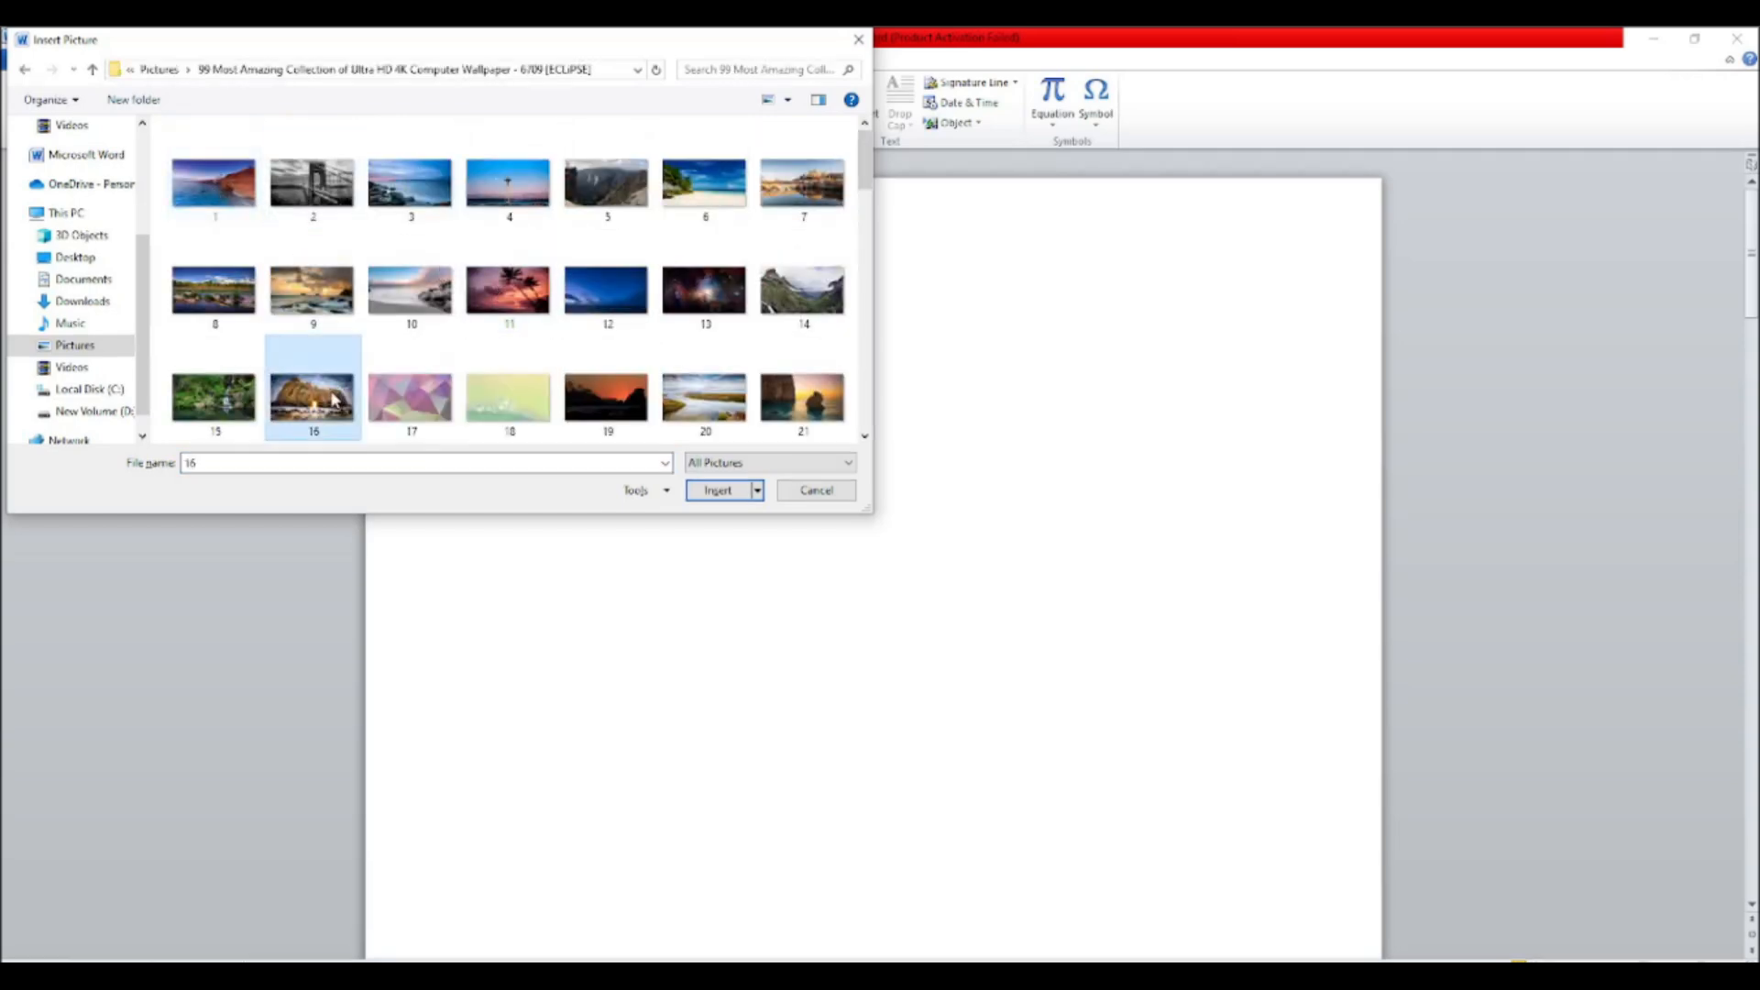
{"action": "left_click", "coordinate": [704, 495]}
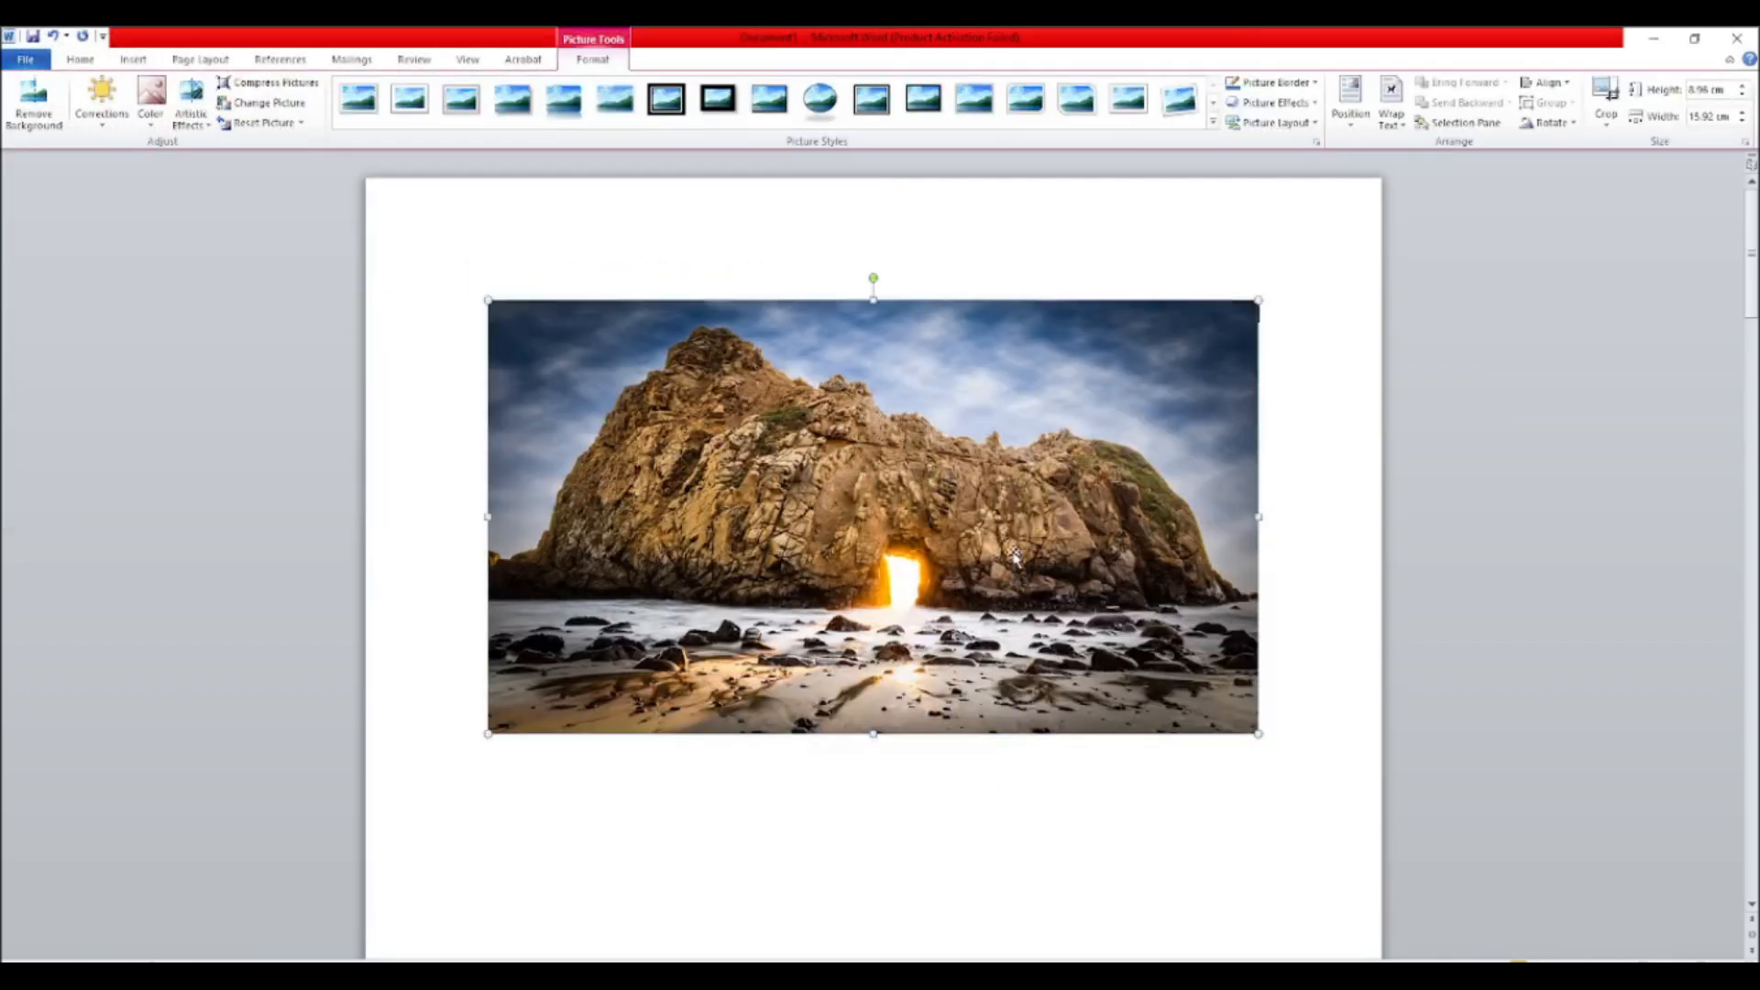
Shrink the rock arch picture to about 4.5 cm high and 8 cm wide, and delete it from the page
{"action": "left_click_drag", "start_coordinate": [1240, 727], "coordinate": [879, 520]}
{"action": "left_click_drag", "start_coordinate": [680, 353], "coordinate": [680, 310]}
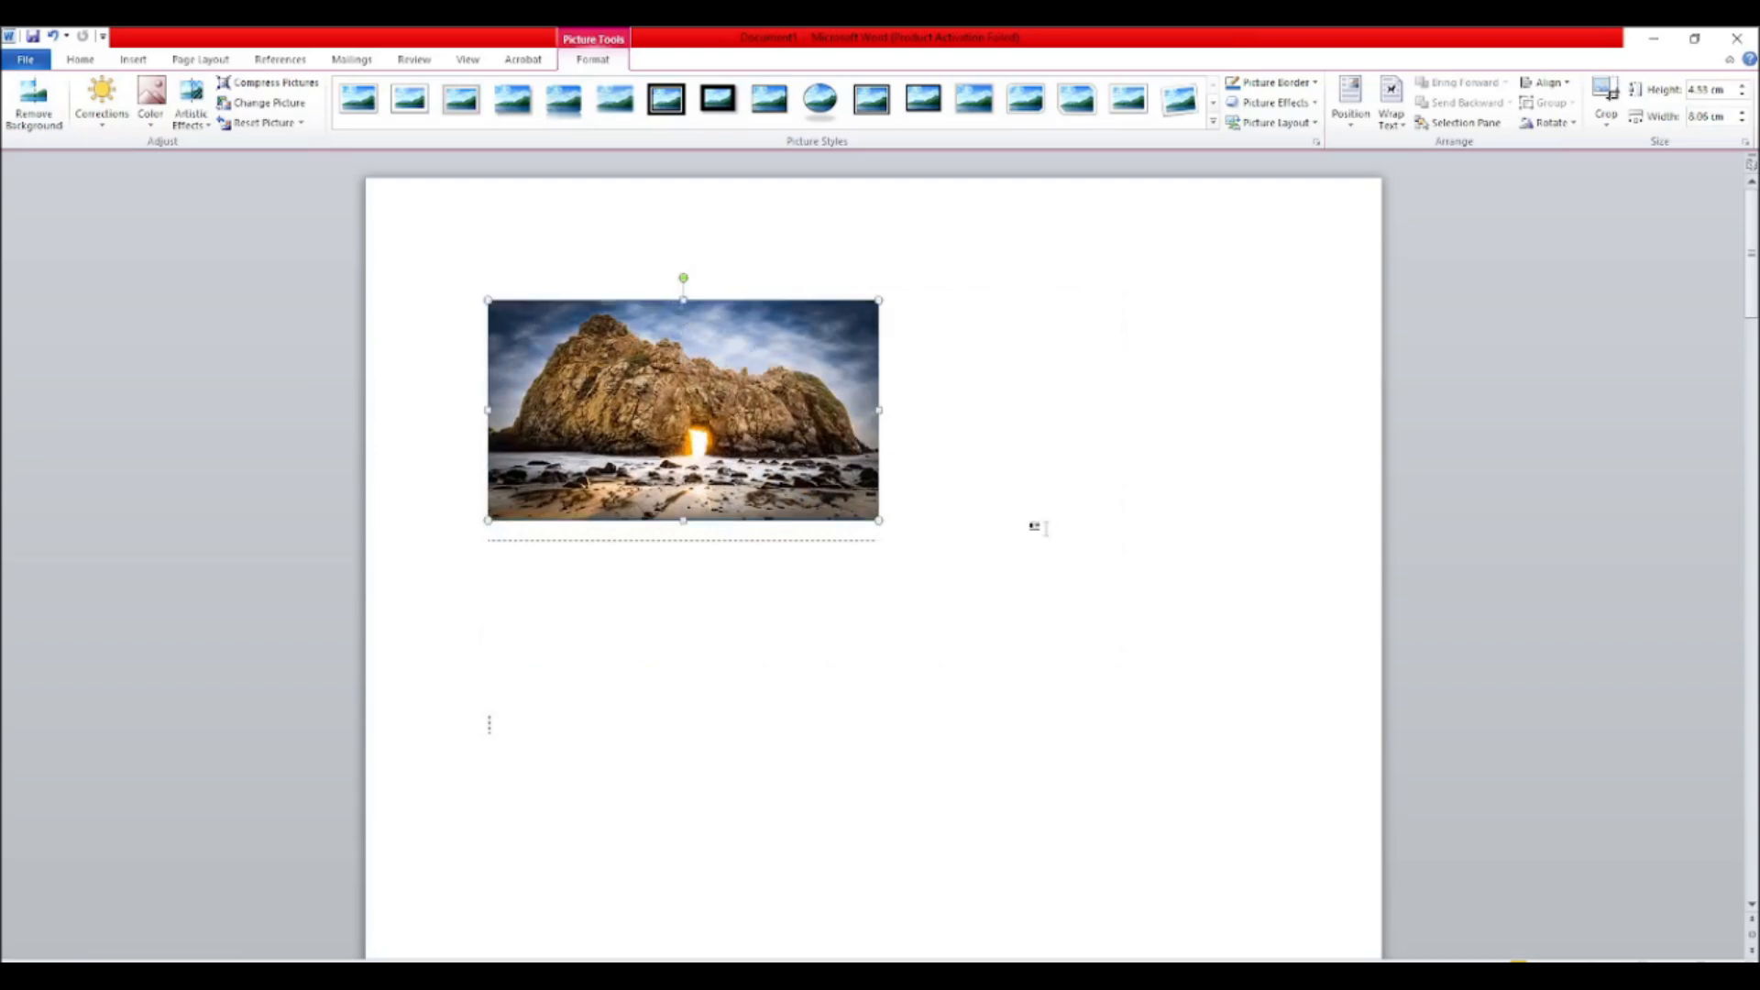
{"action": "left_click", "coordinate": [1033, 524]}
{"action": "left_click", "coordinate": [614, 357]}
{"action": "left_click", "coordinate": [134, 60]}
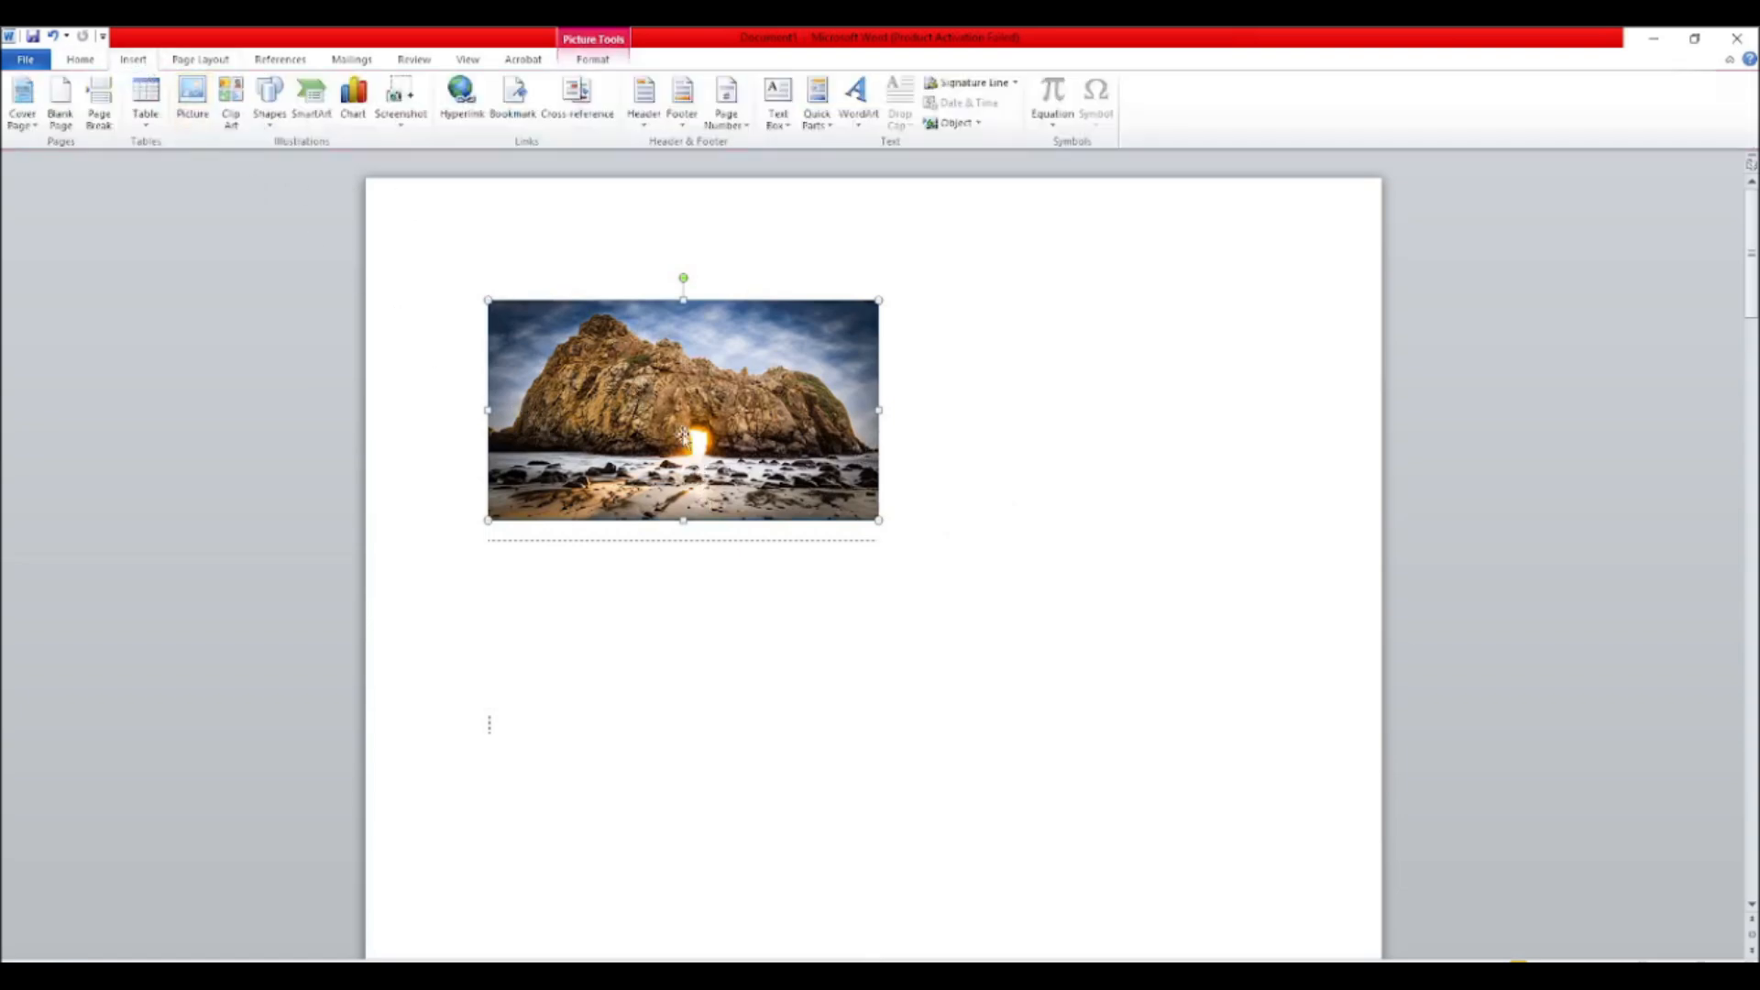
{"action": "key", "text": "Delete"}
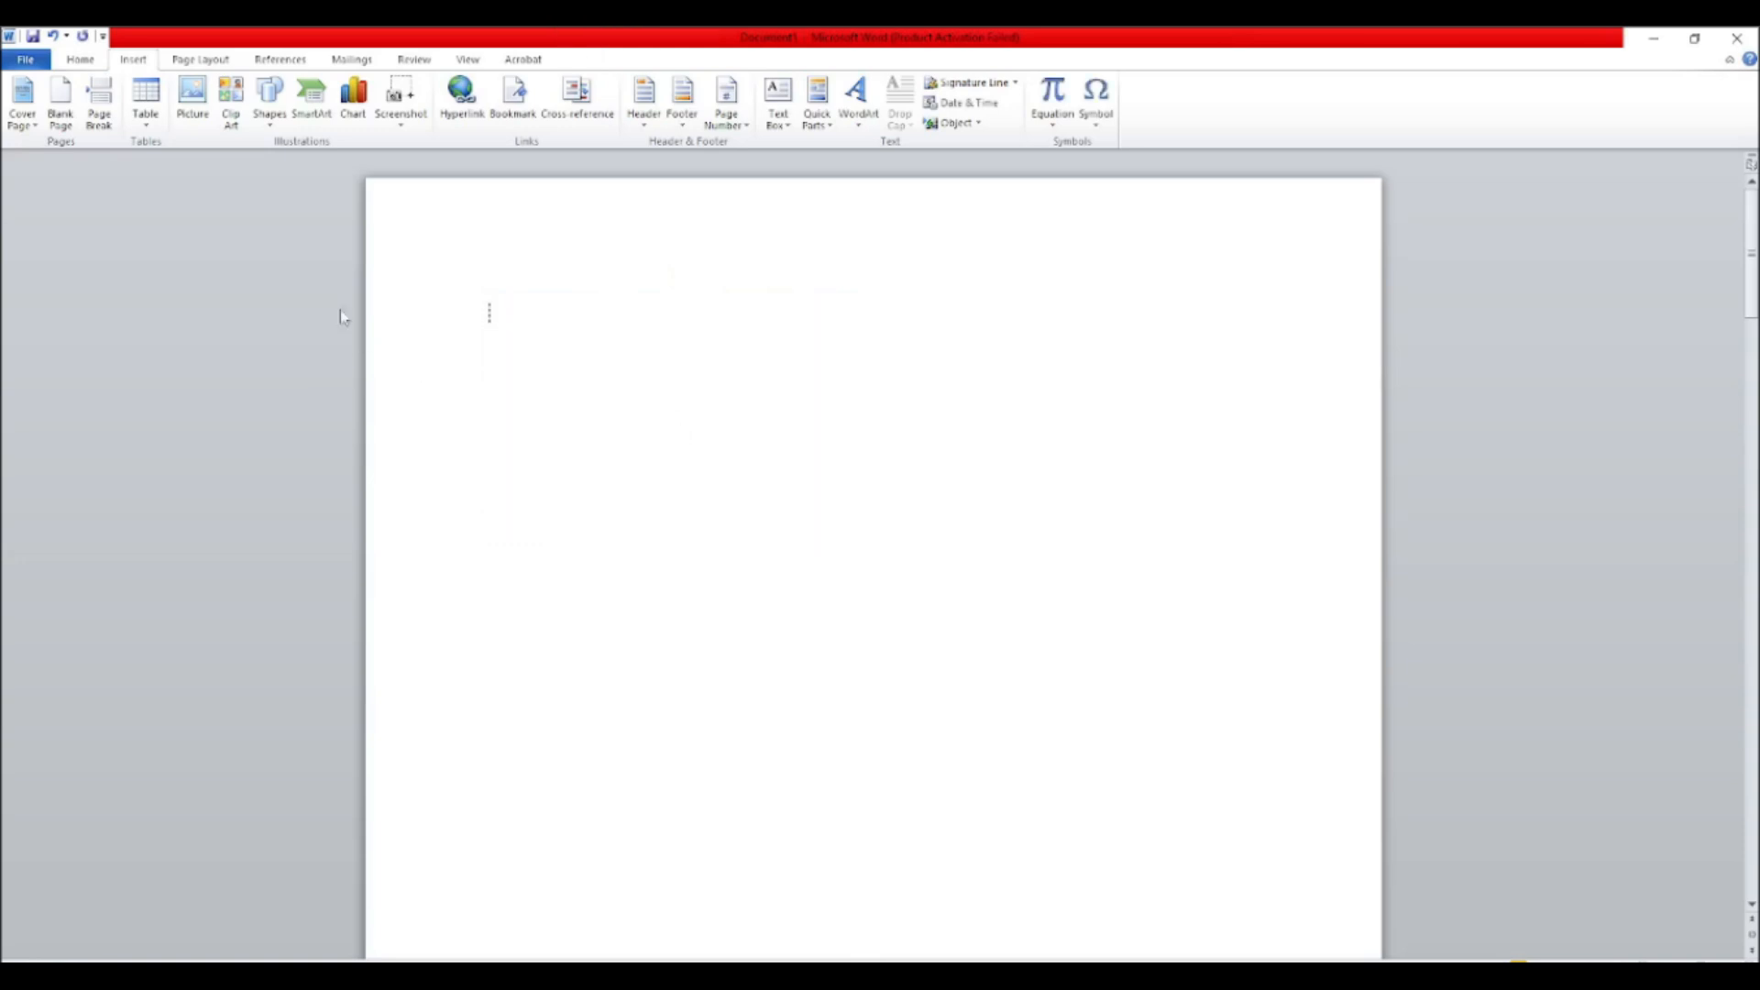
Bring up the Clip Art search and view the range of available shapes
{"action": "left_click", "coordinate": [192, 101]}
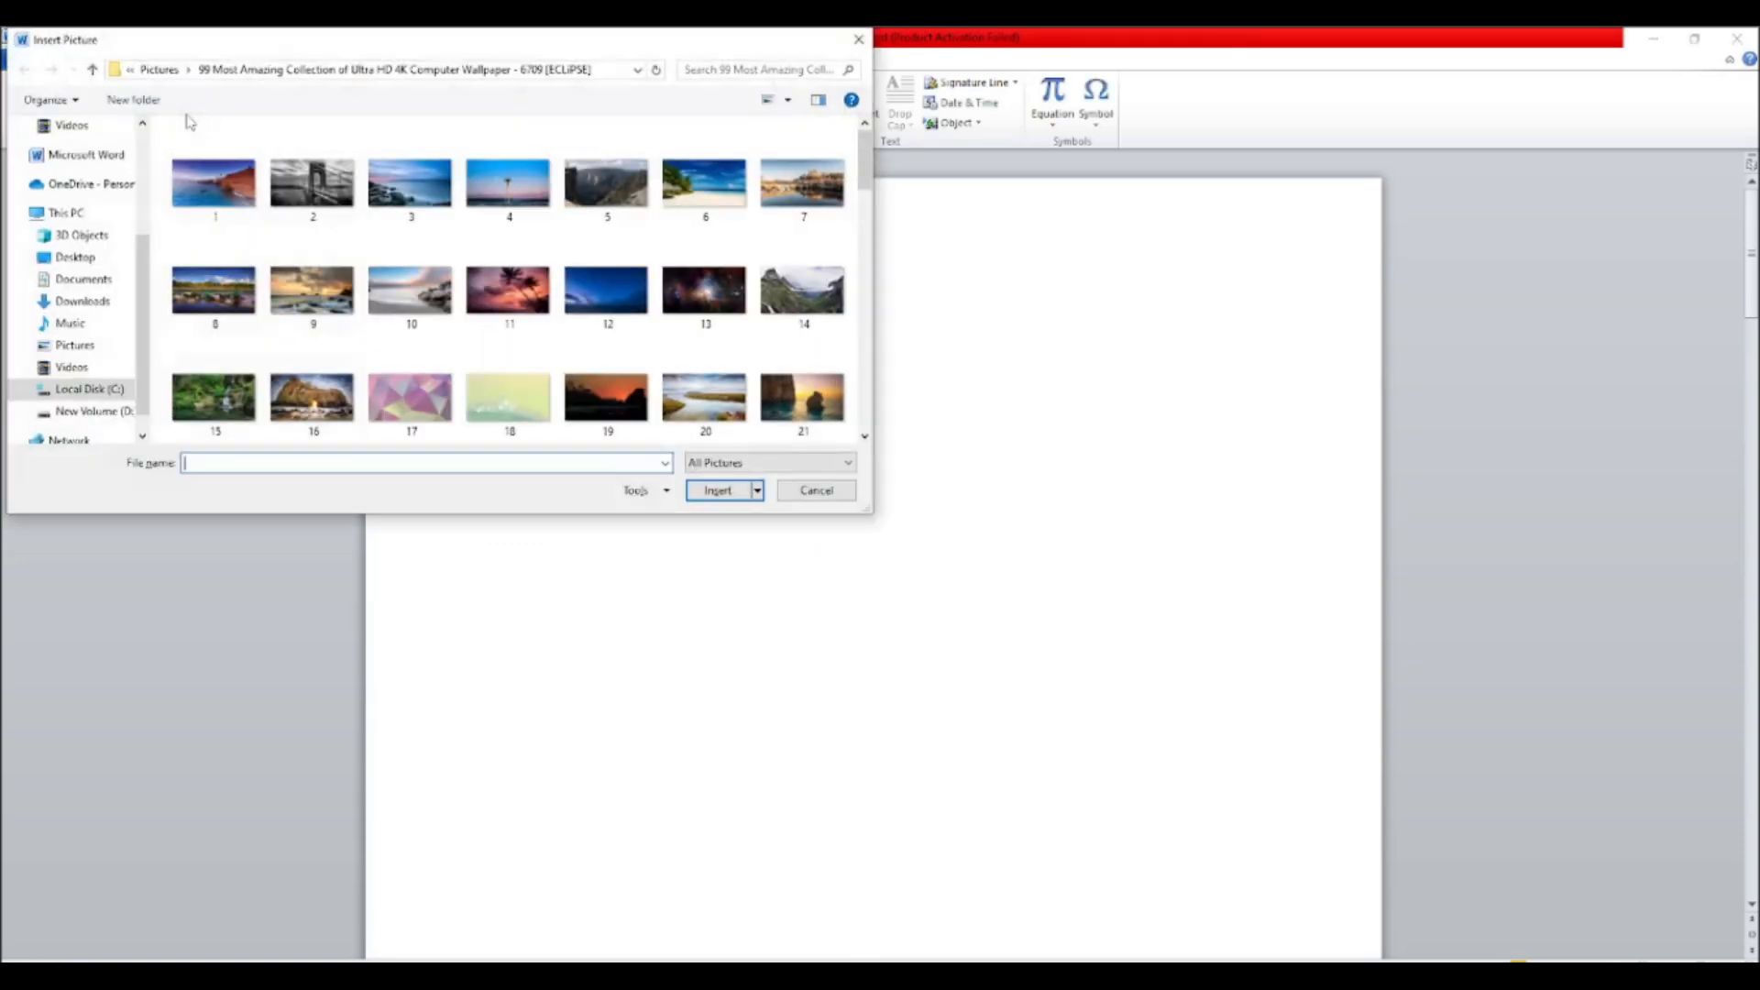
{"action": "left_click", "coordinate": [858, 39]}
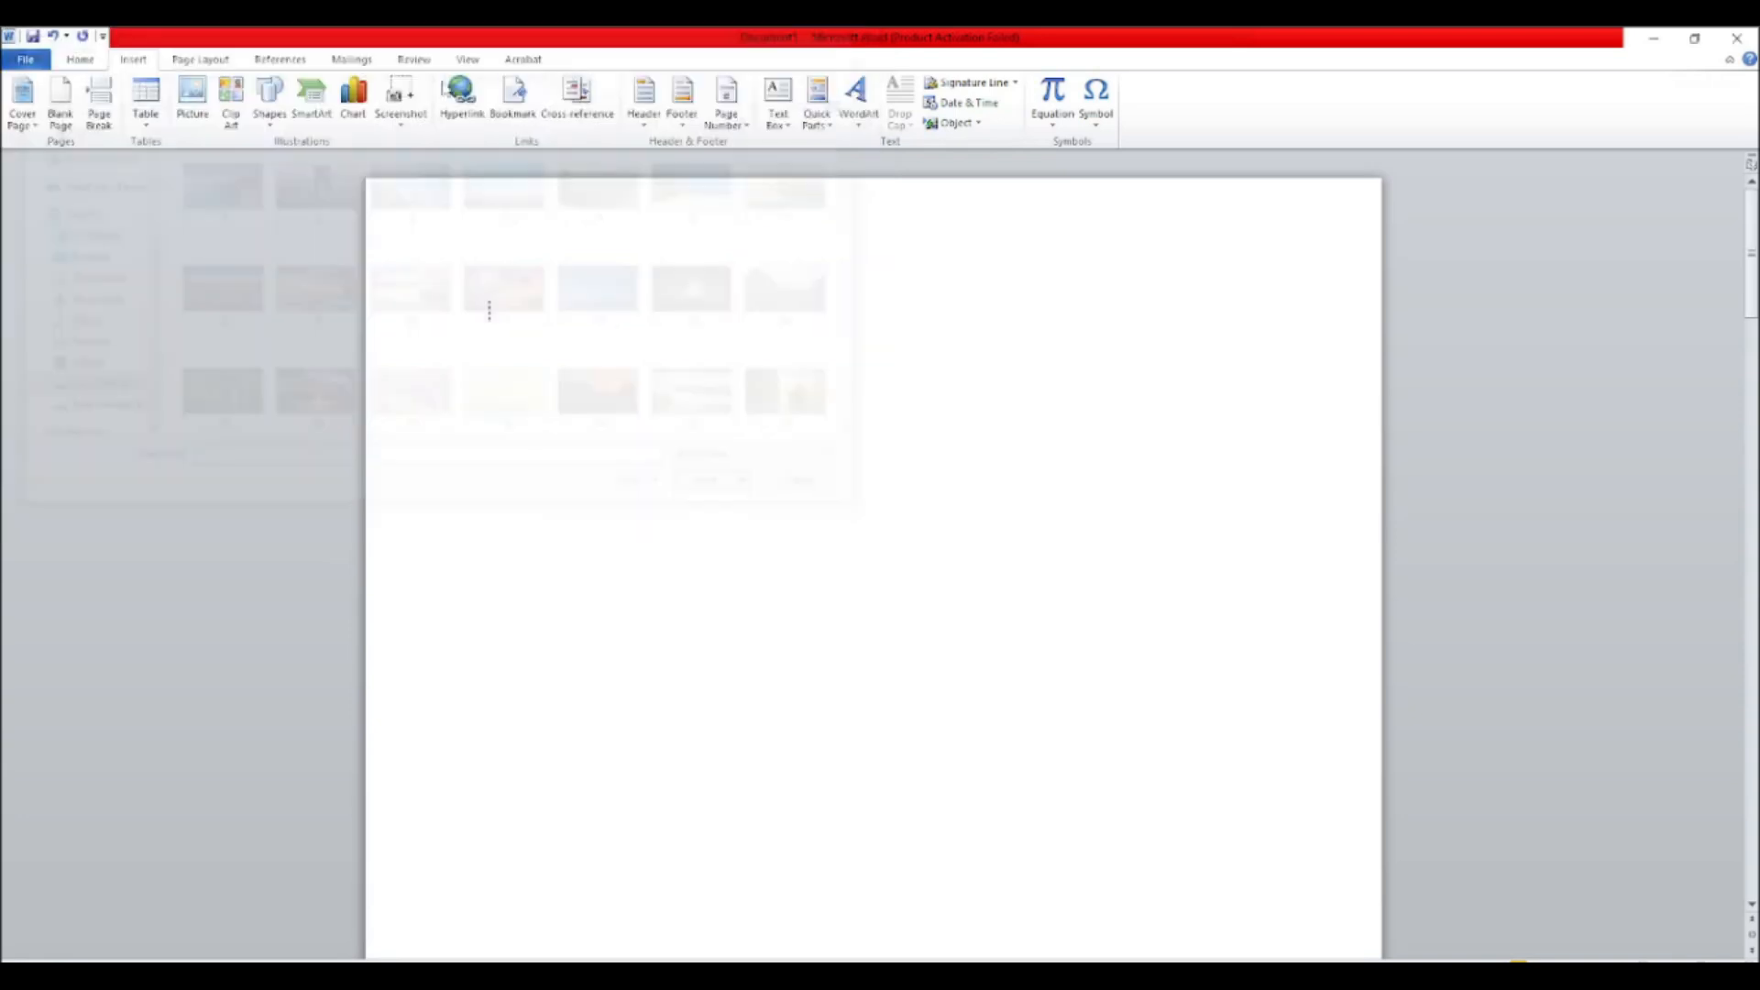
{"action": "left_click", "coordinate": [231, 100]}
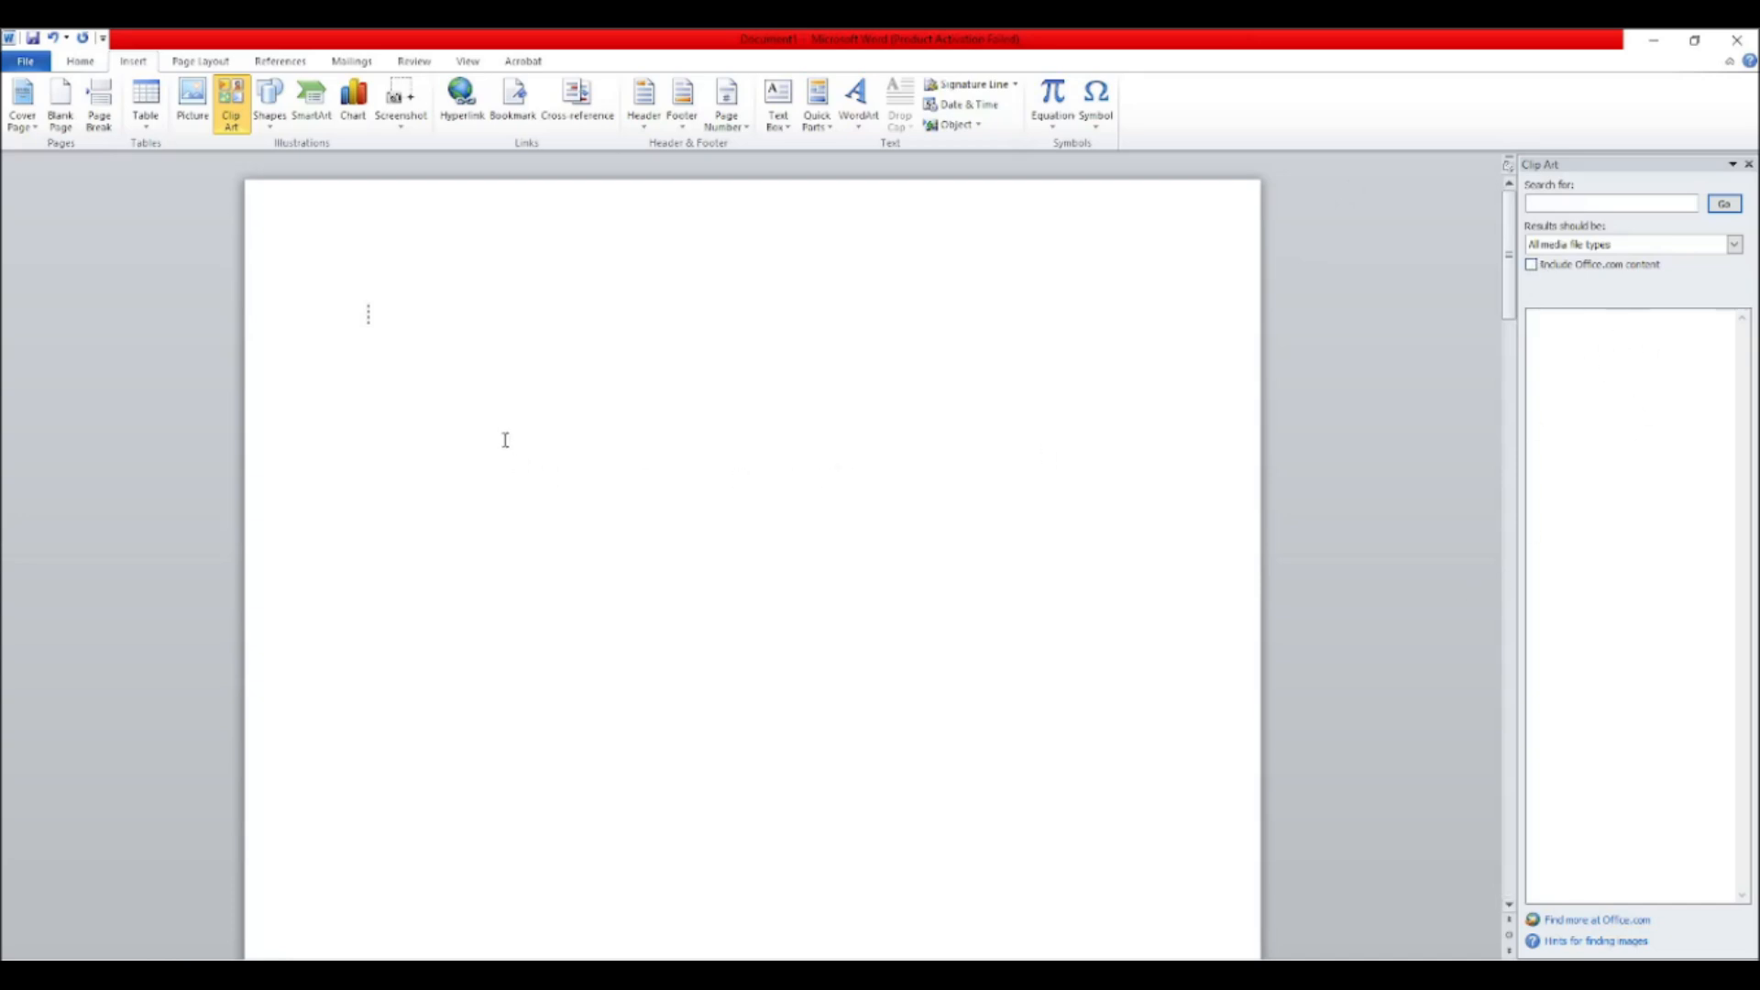
{"action": "left_click", "coordinate": [269, 106]}
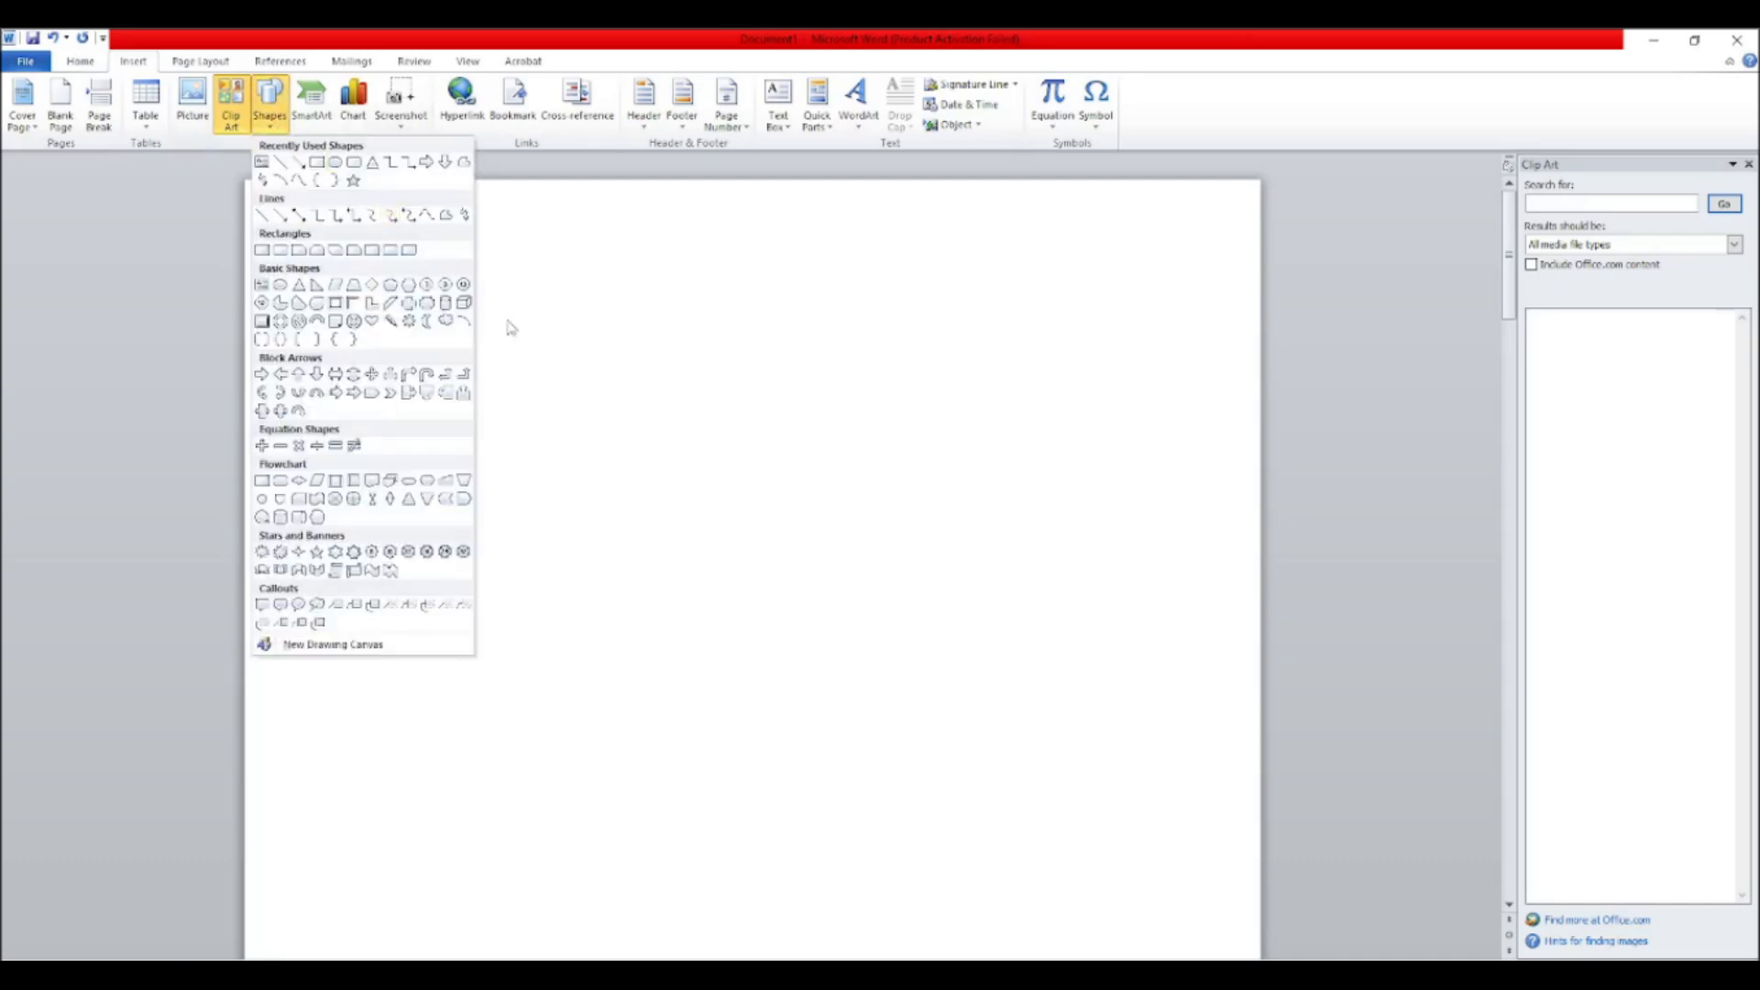
{"action": "left_click", "coordinate": [603, 241]}
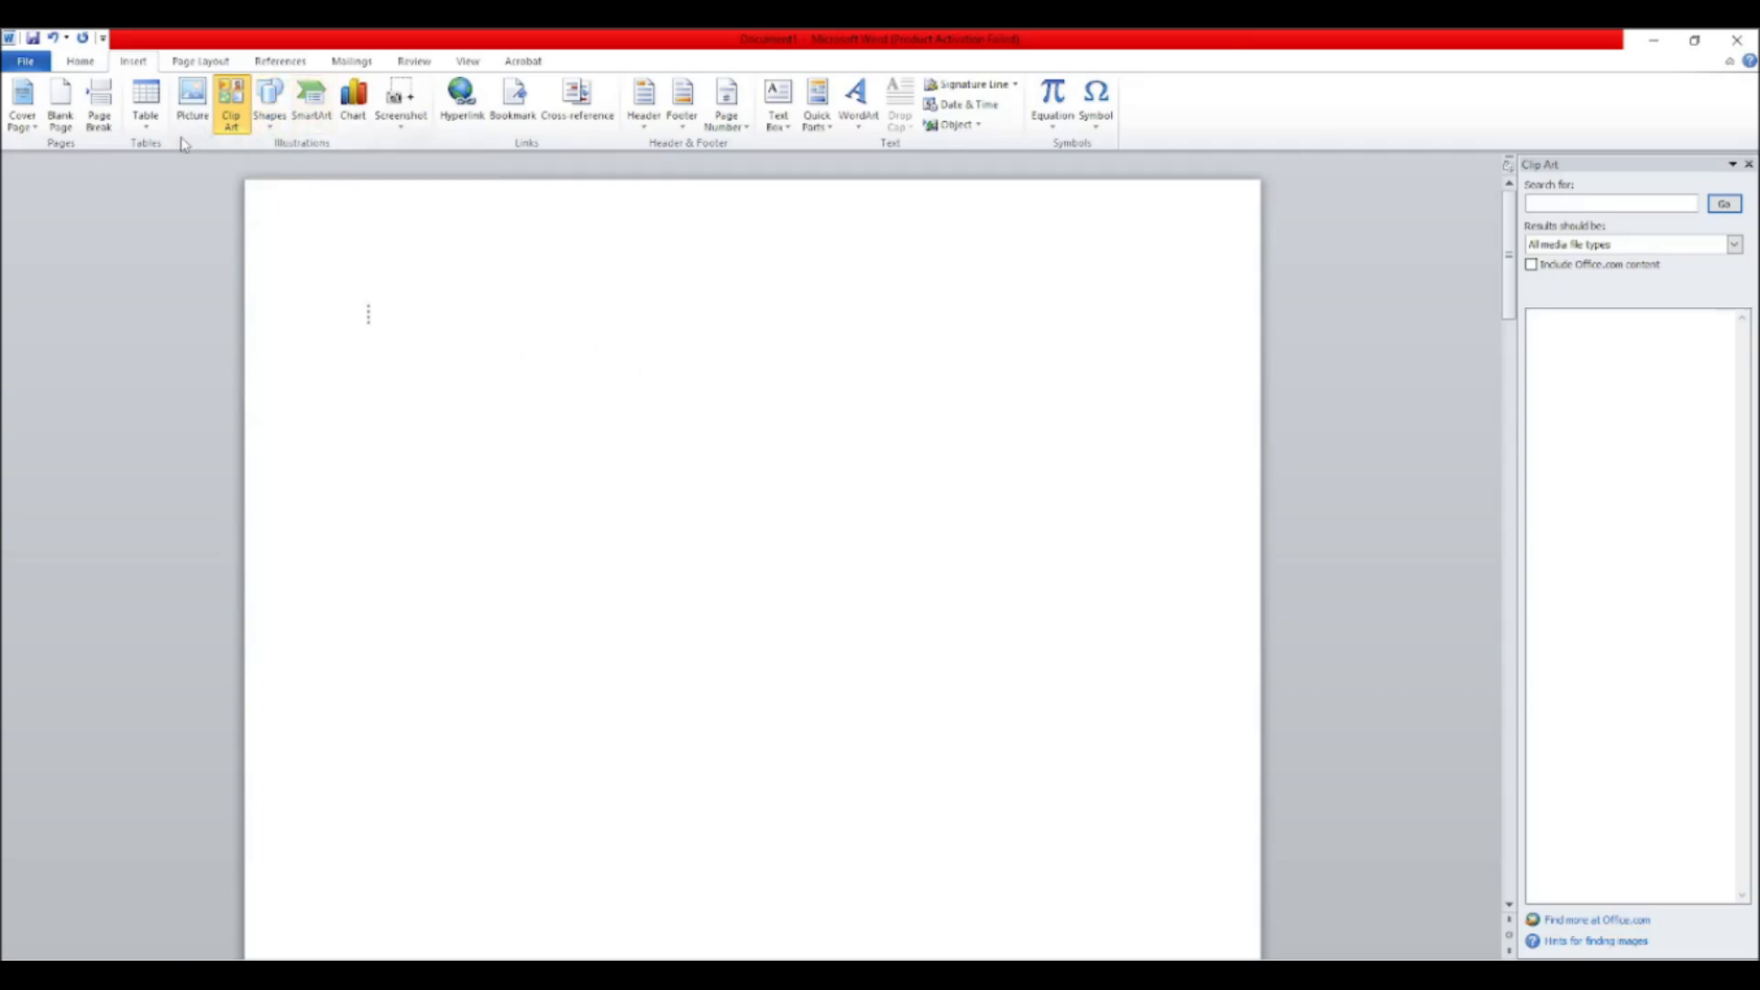
Draw a flat ellipse about 1.48 cm high and 5.91 cm wide and place it near the page's top centre
{"action": "left_click", "coordinate": [266, 106]}
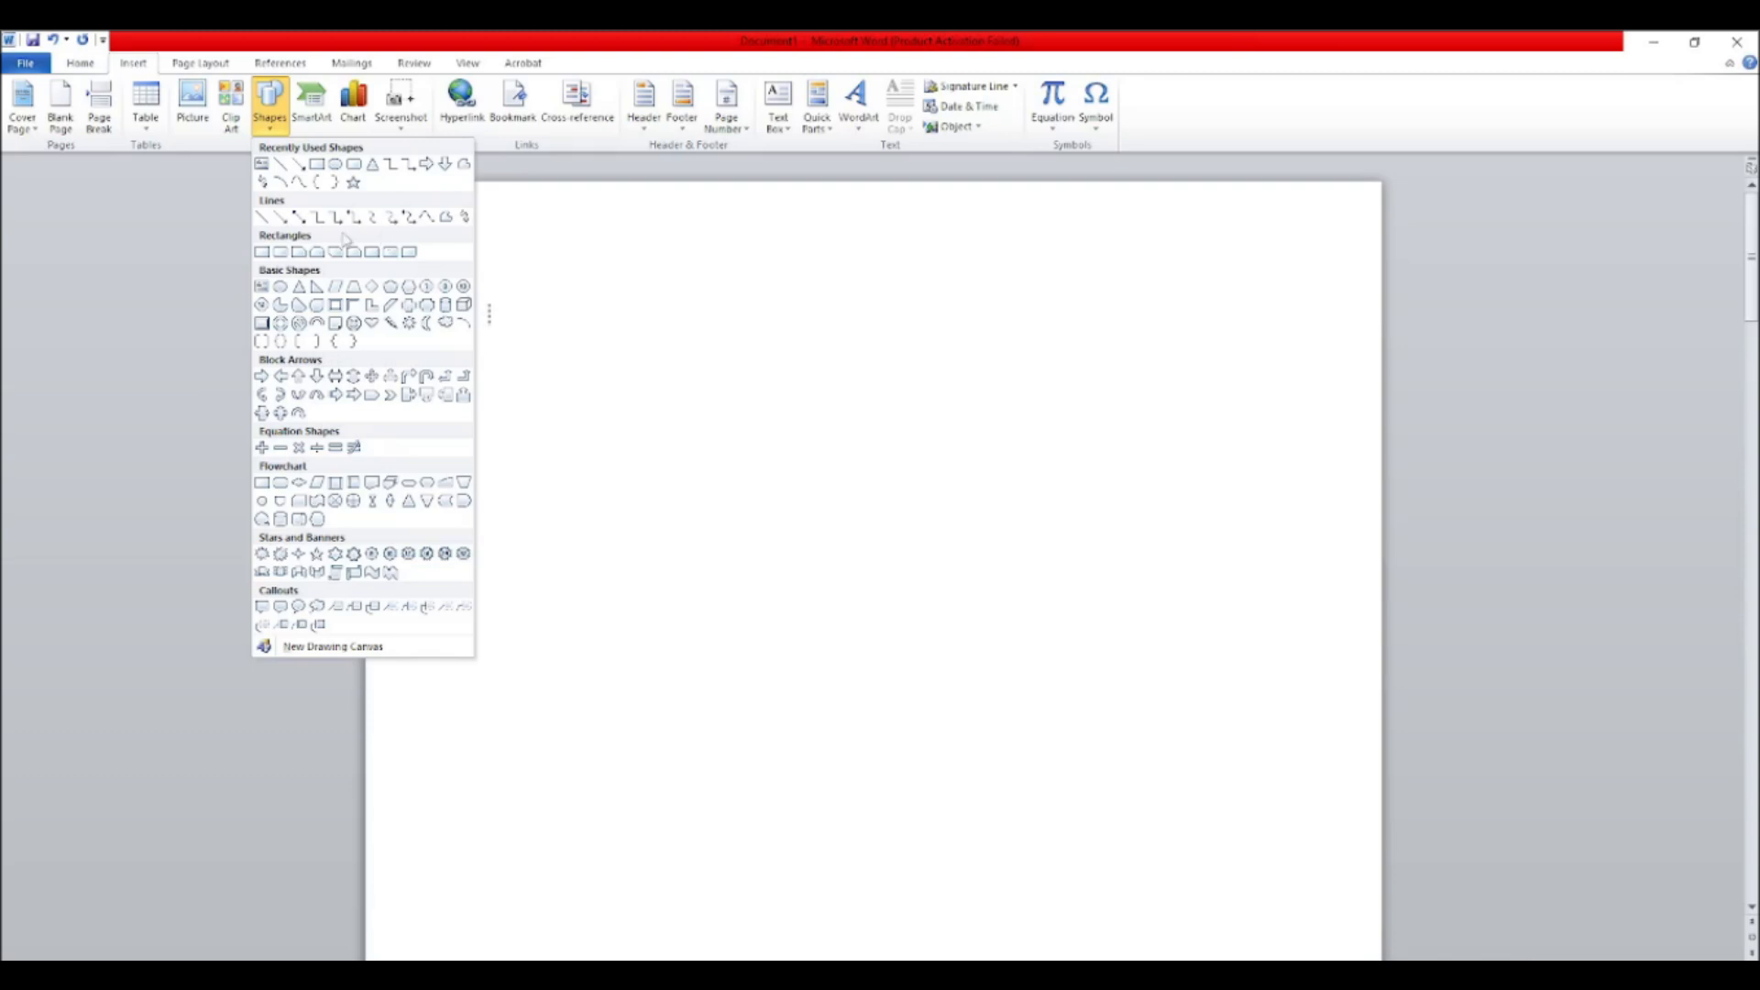
{"action": "left_click", "coordinate": [336, 164]}
{"action": "mouse_move", "coordinate": [639, 214]}
{"action": "left_mouse_down"}
{"action": "mouse_move", "coordinate": [701, 285]}
{"action": "mouse_move", "coordinate": [921, 283]}
{"action": "left_mouse_up"}
{"action": "mouse_move", "coordinate": [814, 251]}
{"action": "left_mouse_down"}
{"action": "mouse_move", "coordinate": [914, 272]}
{"action": "mouse_move", "coordinate": [811, 272]}
{"action": "left_mouse_up"}
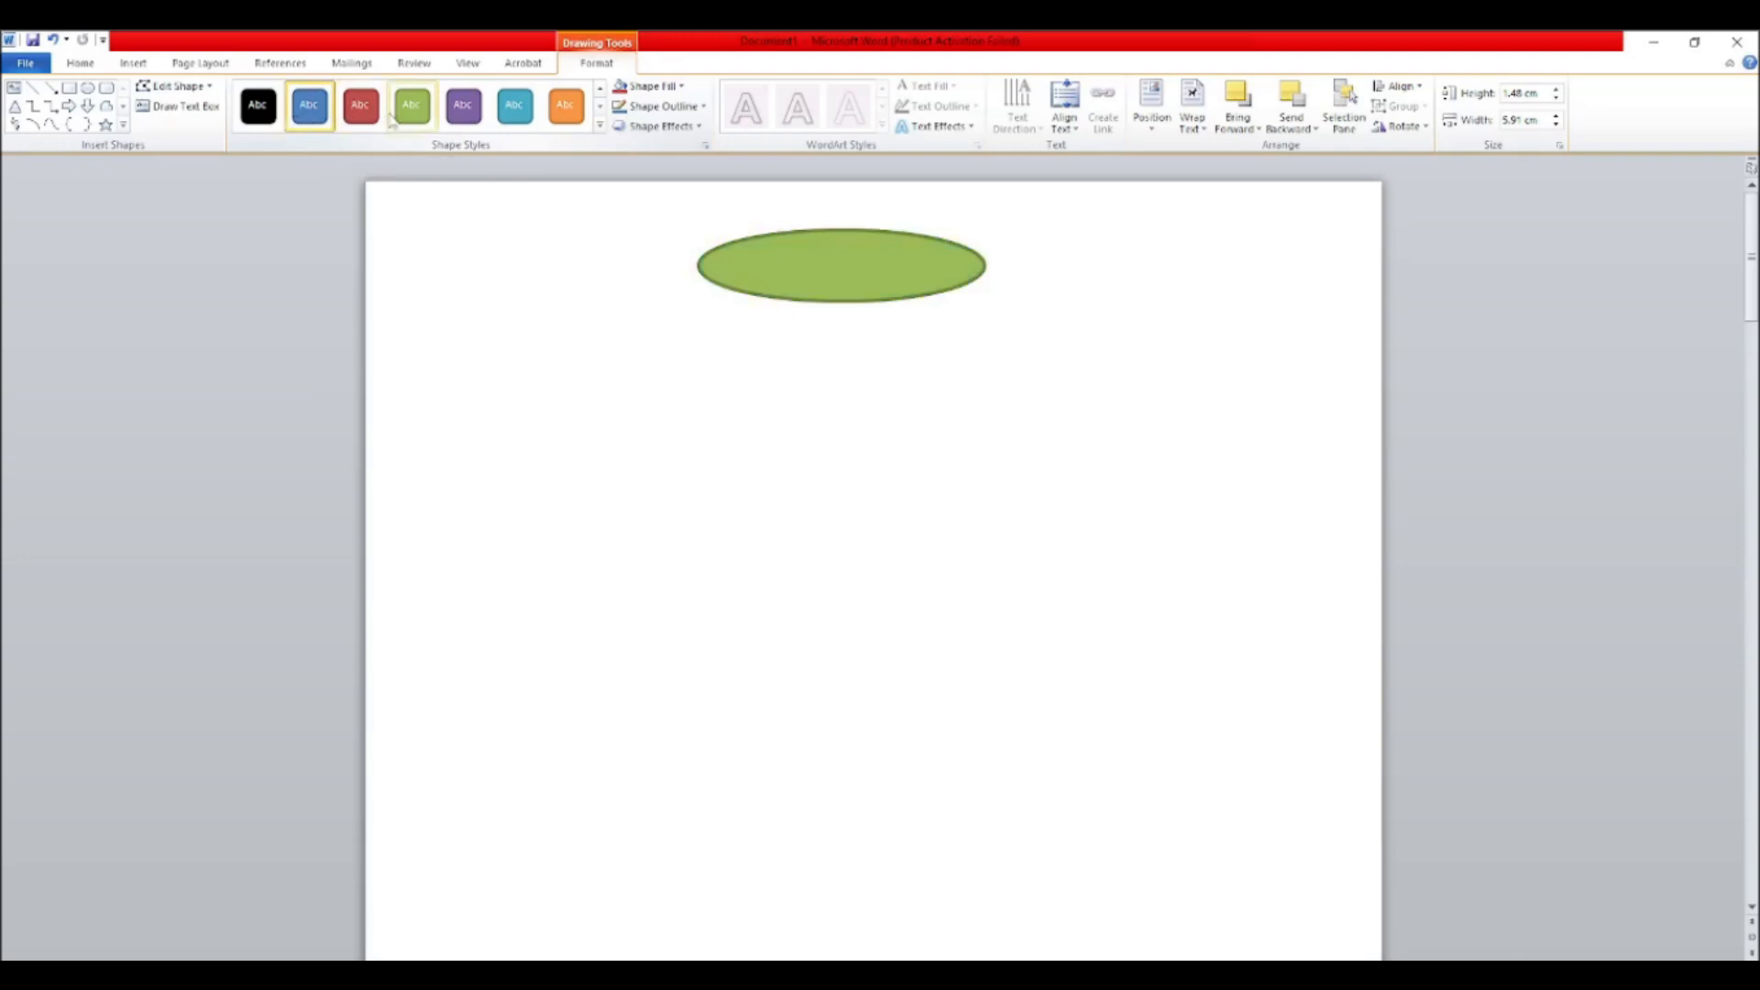
Give the ellipse the preset style with white fill and red outline, and enter the text "Aicompu" inside it
{"action": "left_click", "coordinate": [600, 108]}
{"action": "left_click", "coordinate": [600, 127]}
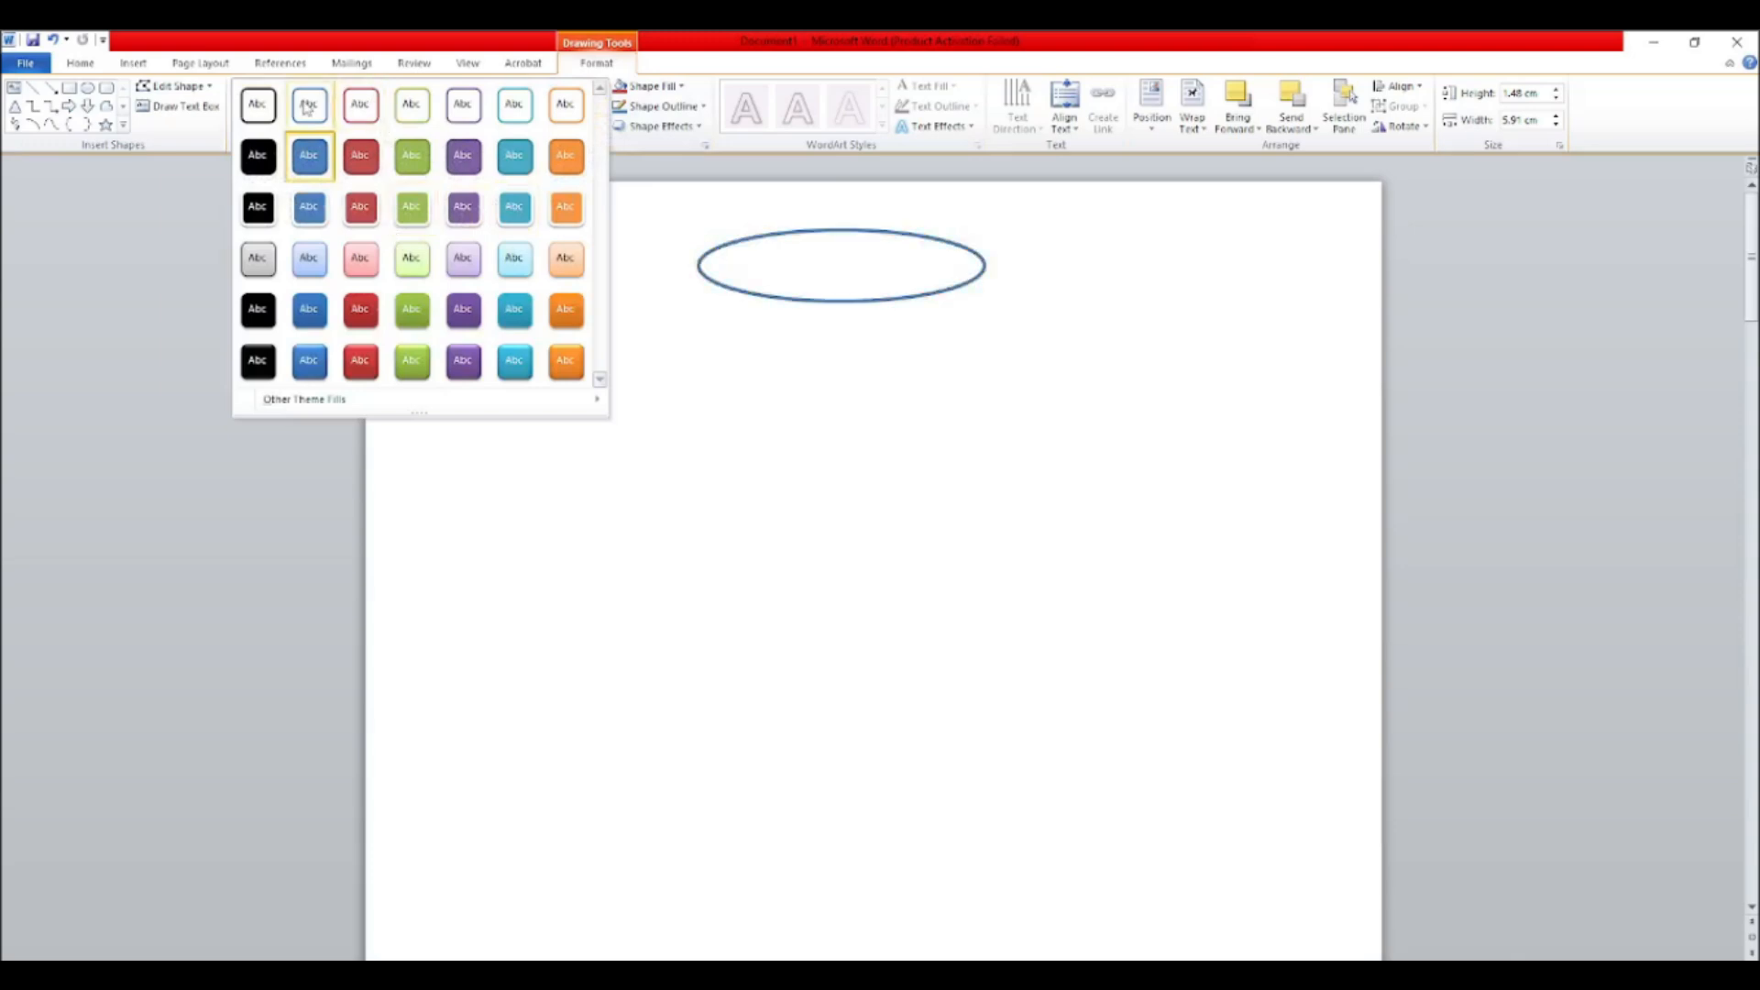
{"action": "left_click", "coordinate": [361, 105]}
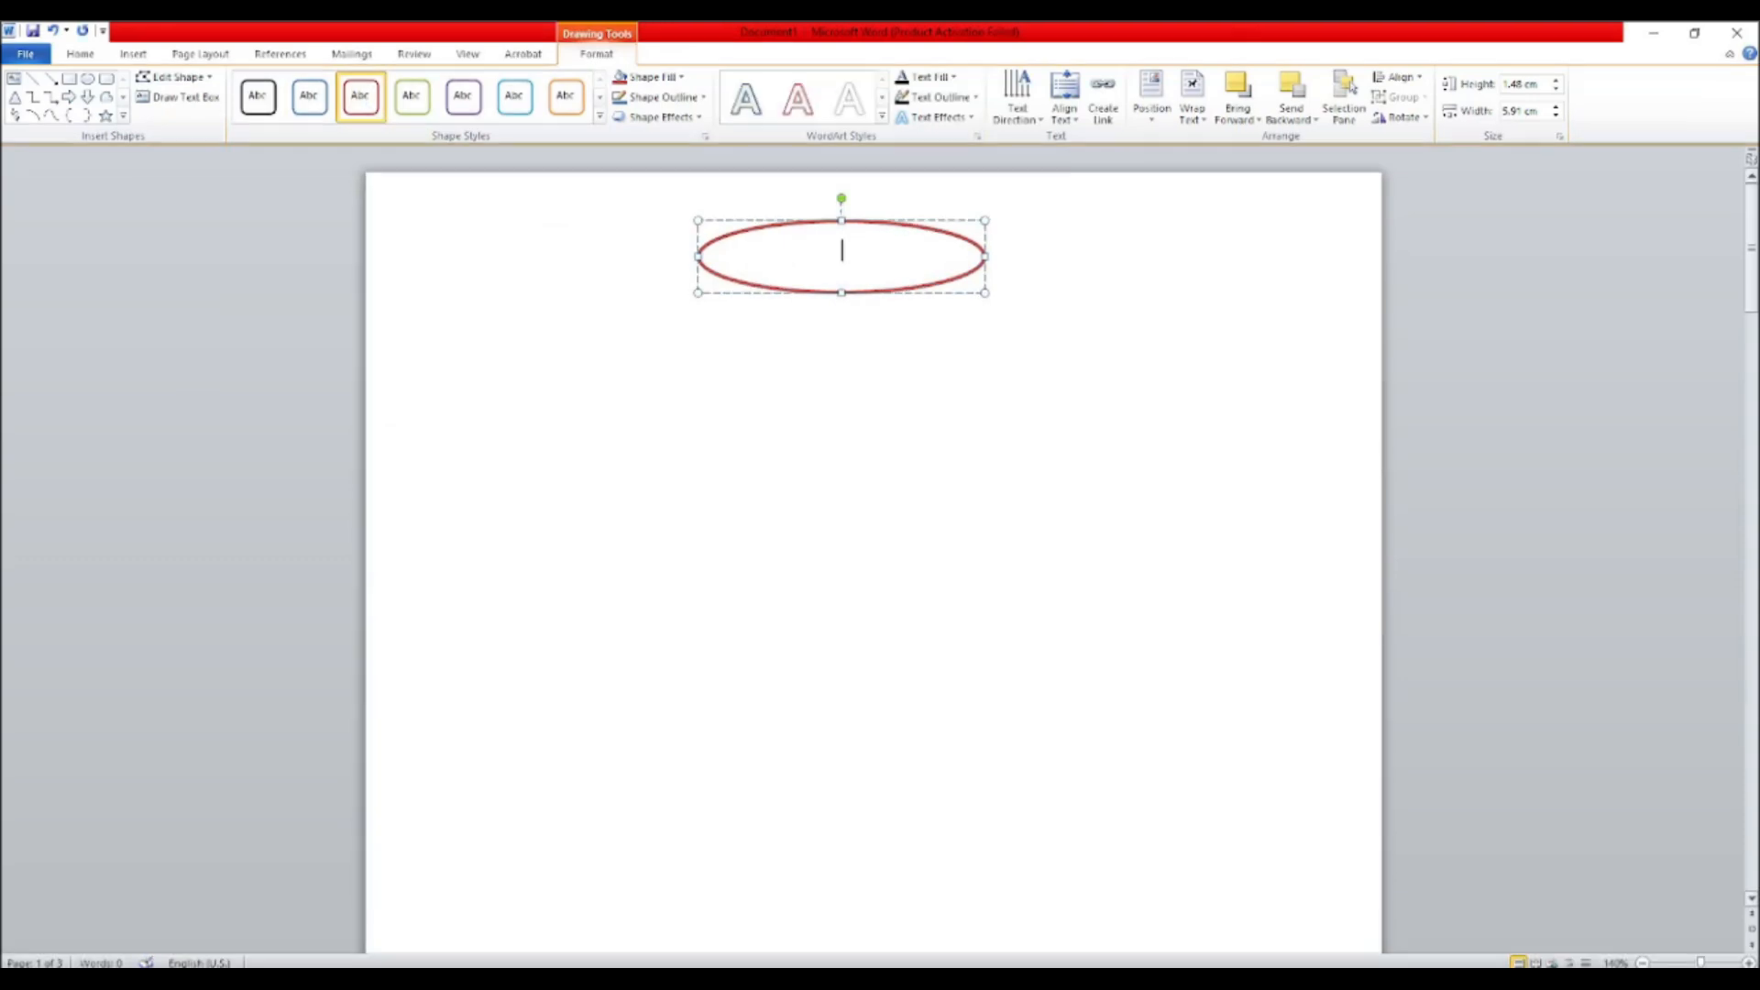
{"action": "type", "text": "Aicompu"}
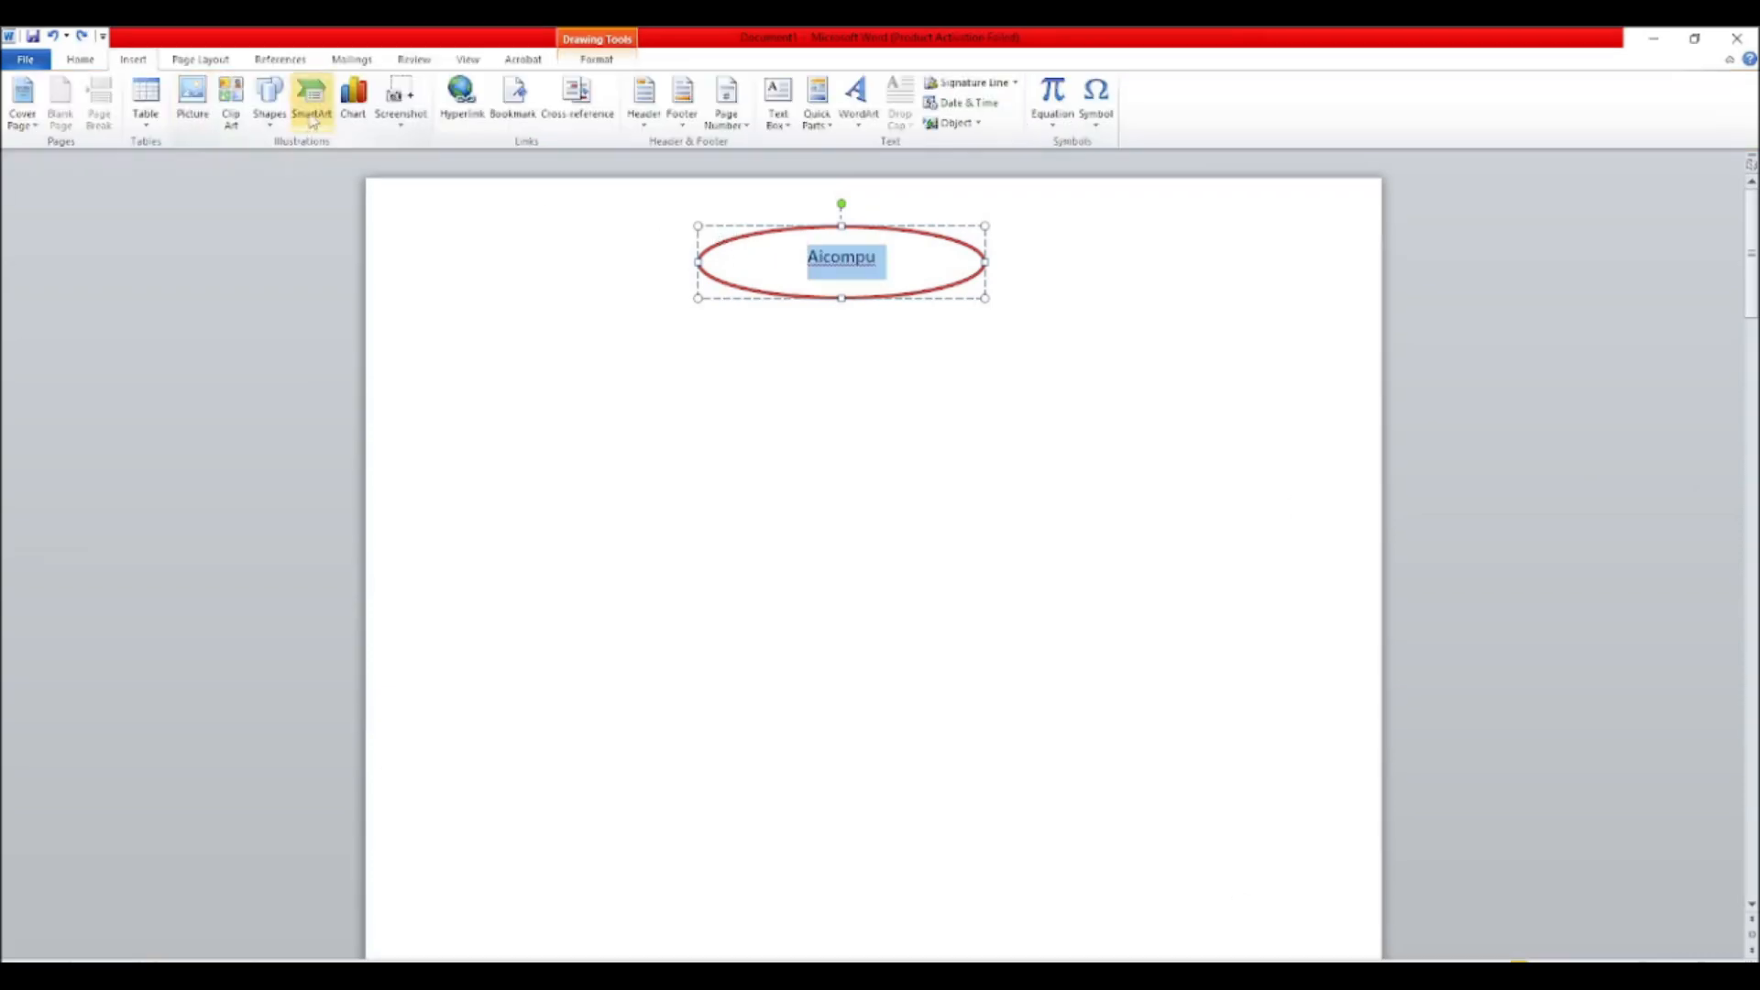
Open the selection of SmartArt graphics
{"action": "left_click", "coordinate": [312, 101]}
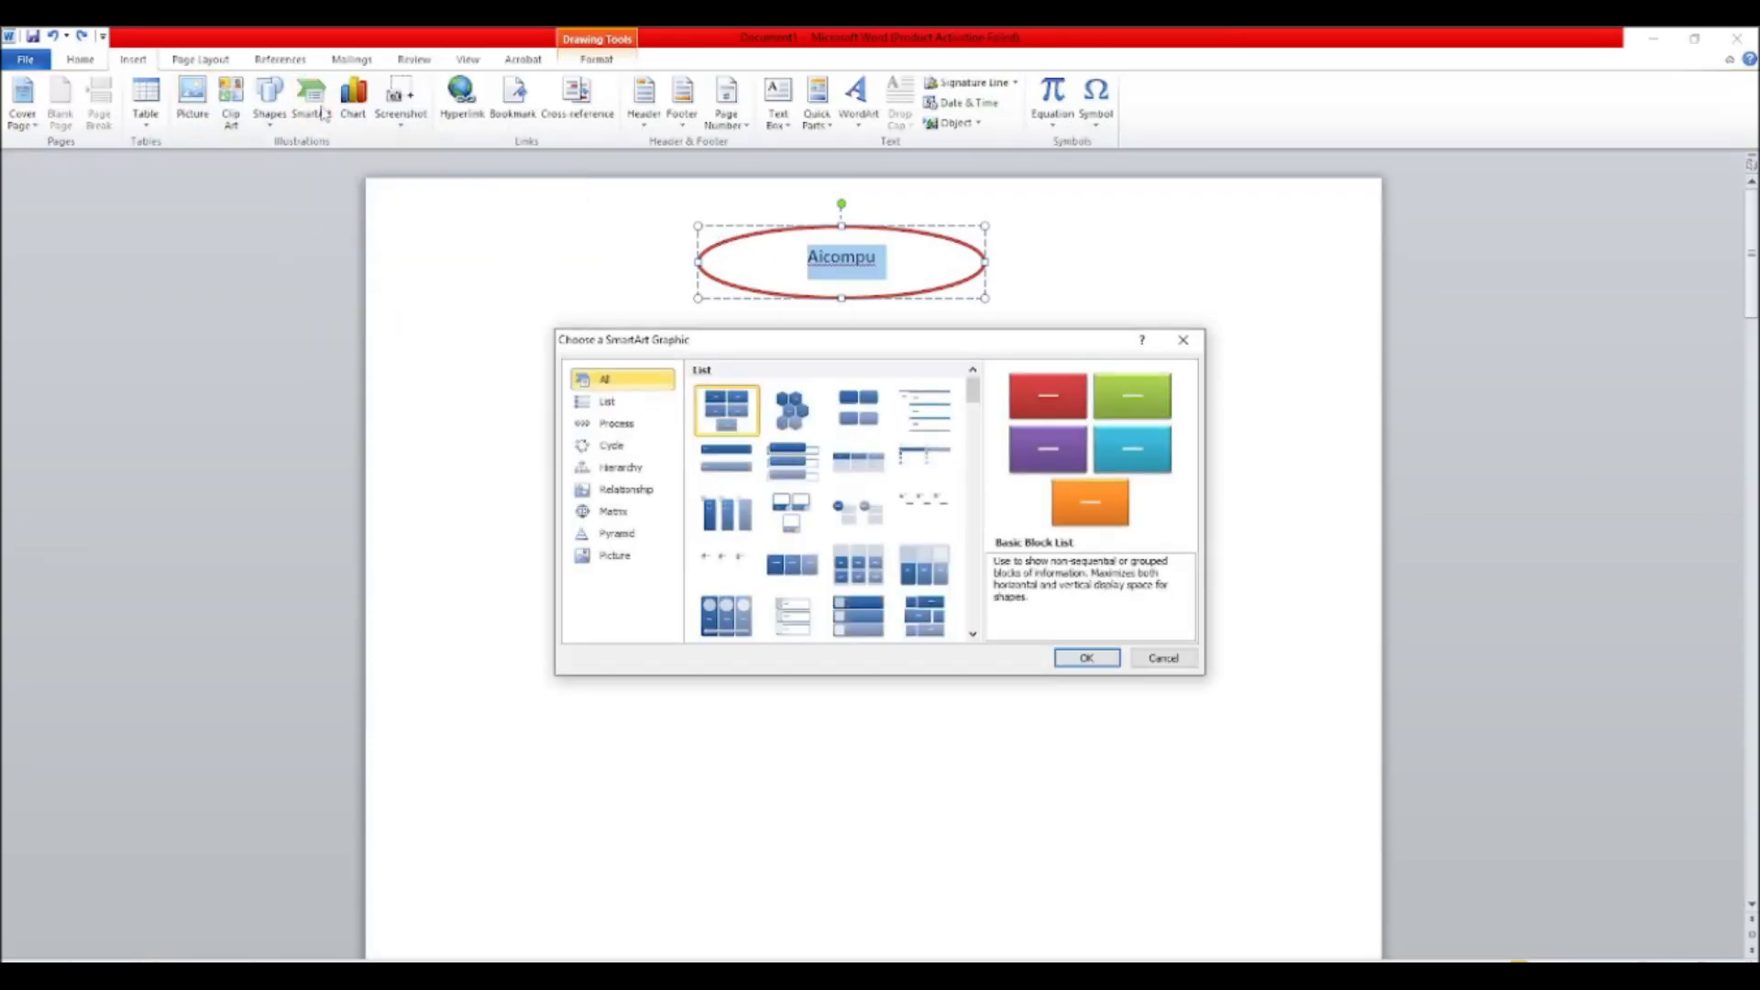